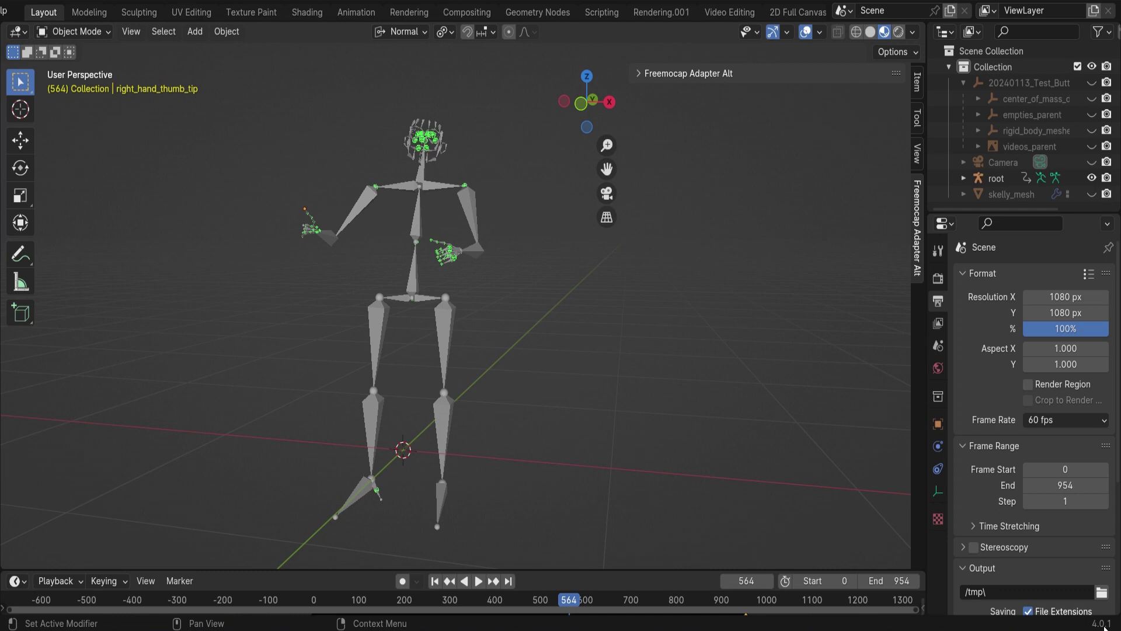
Step: Play the captured skeleton animation and zoom the viewport in to watch the motion
click(479, 581)
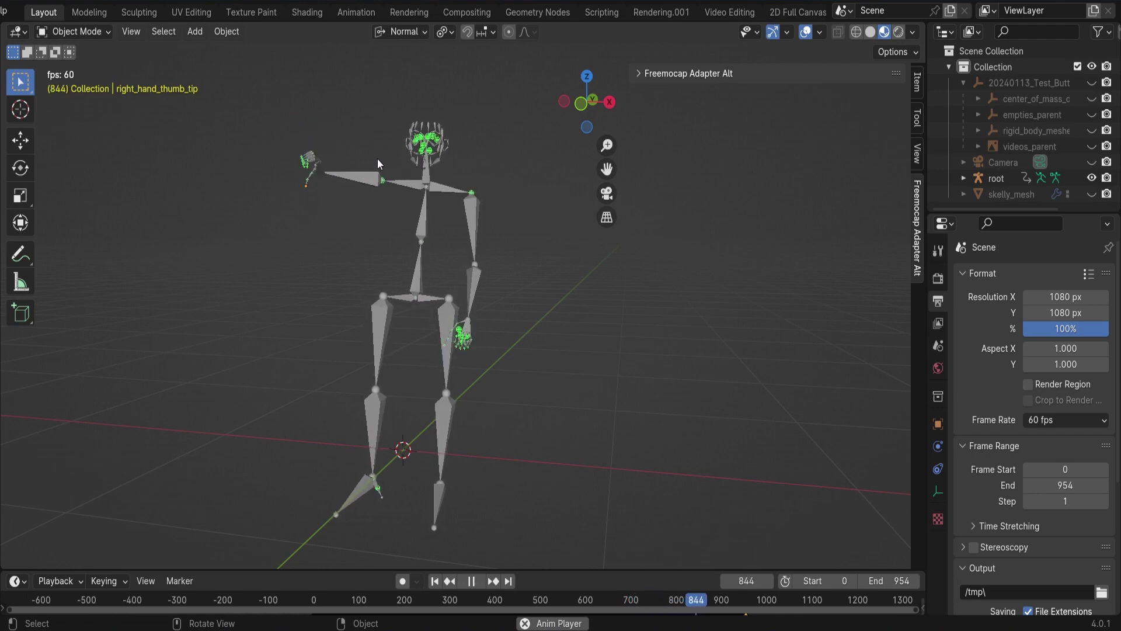
scroll(381, 241, up, 4)
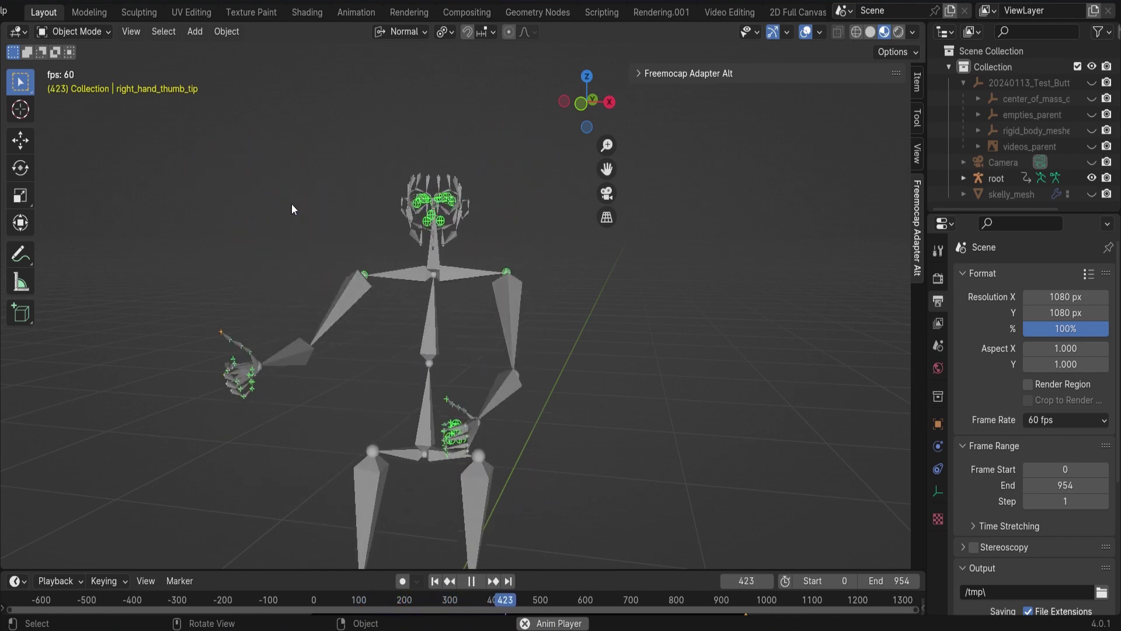
Step: Stop playback, hide the skeleton rig, and box-select the right-hand marker empties
click(473, 582)
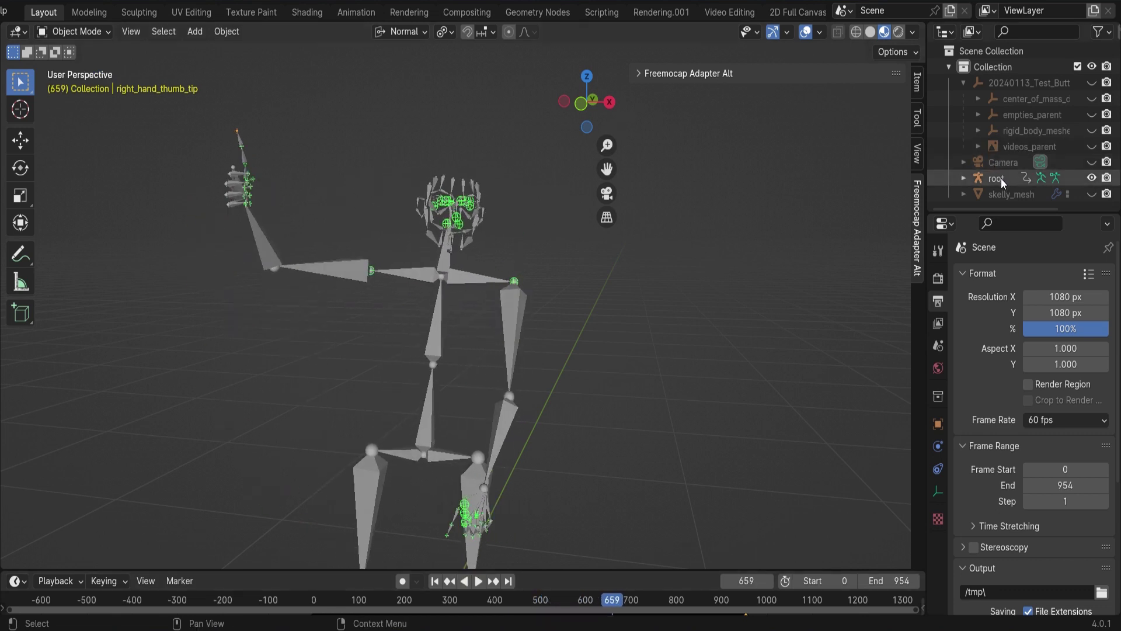
click(1092, 179)
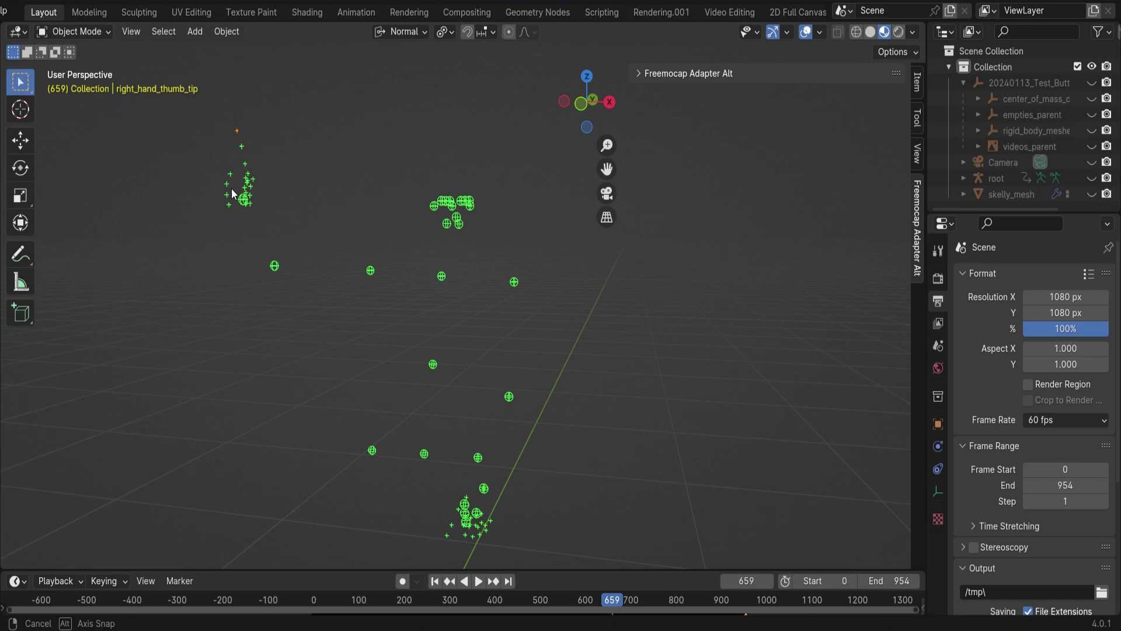
middle_drag(566, 180, 274, 124)
mouse_move(280, 101)
mouse_down()
mouse_move(334, 224)
mouse_move(358, 225)
mouse_up()
mouse_move(343, 234)
middle_down()
mouse_move(413, 262)
mouse_move(385, 146)
middle_up()
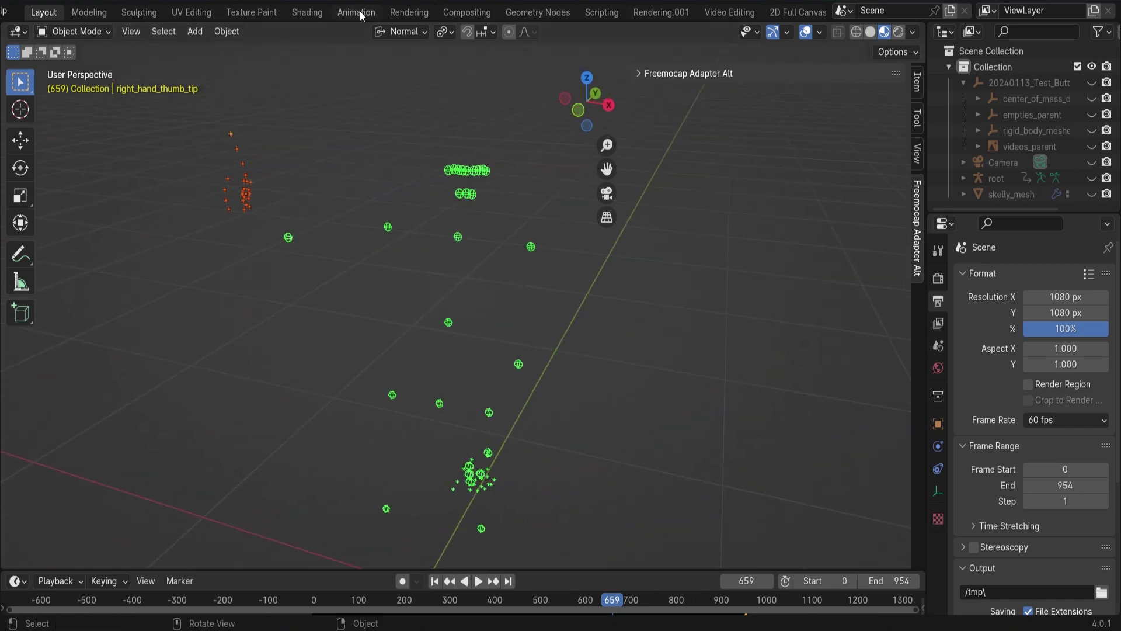
Step: Show the selected markers' location curves in the Graph Editor of the Animation workspace
click(355, 12)
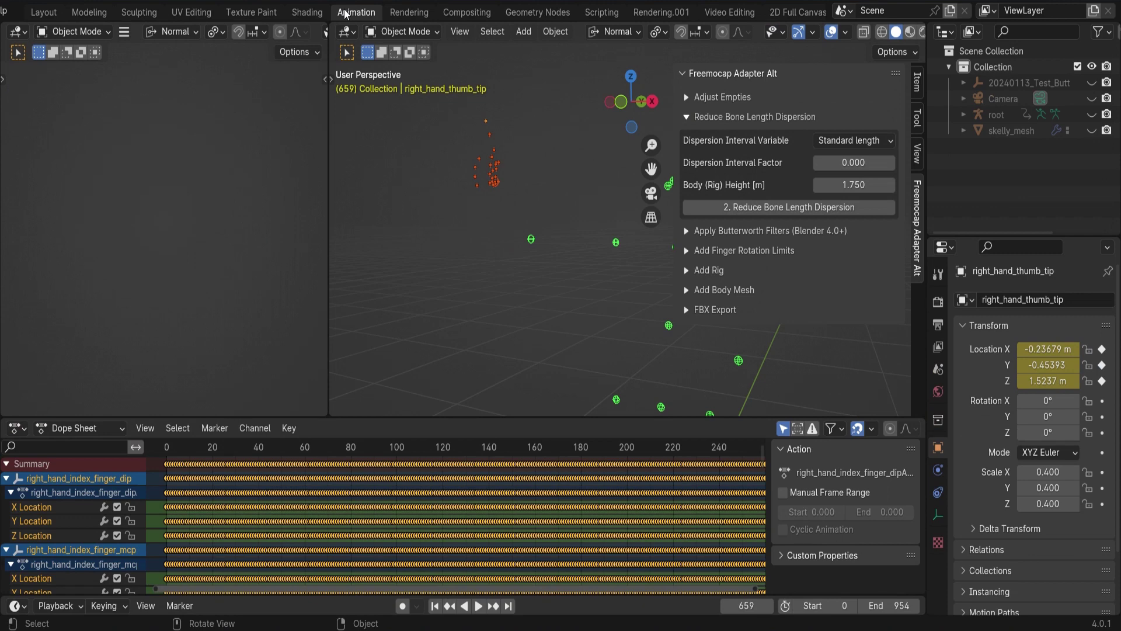
click(18, 429)
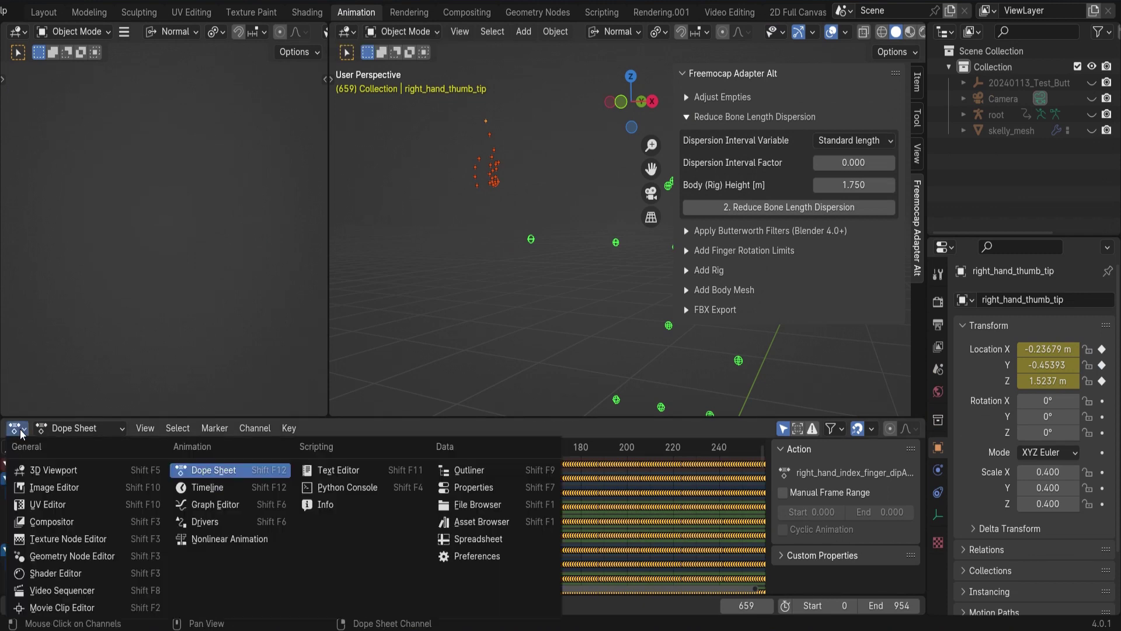
click(235, 506)
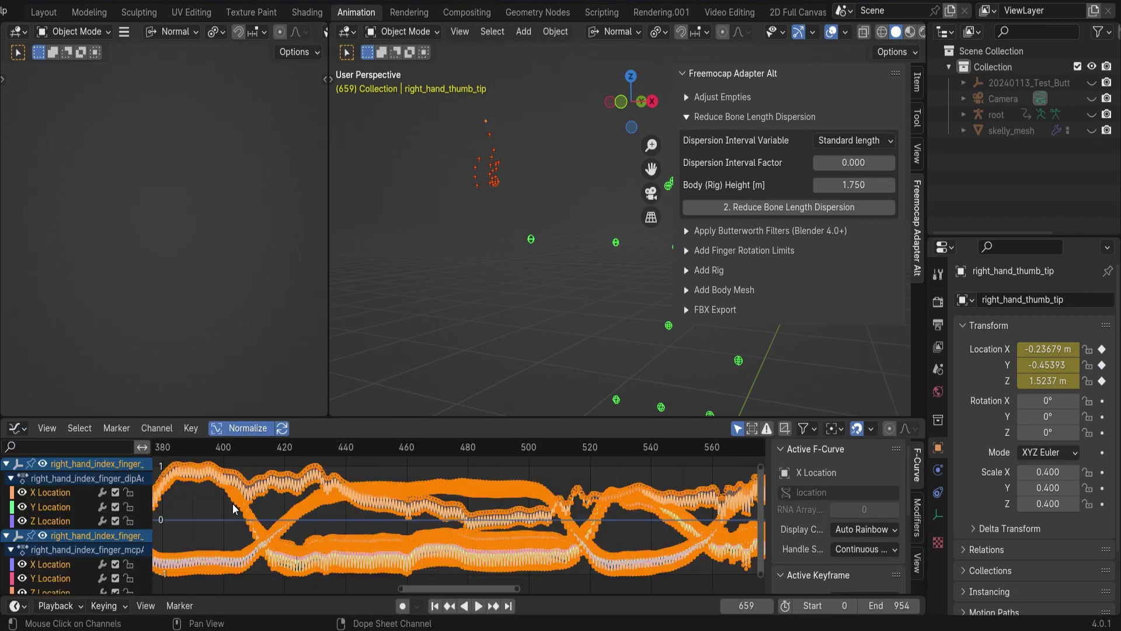
ctrl+middle_drag(407, 493, 423, 539)
scroll(423, 539, down, 3)
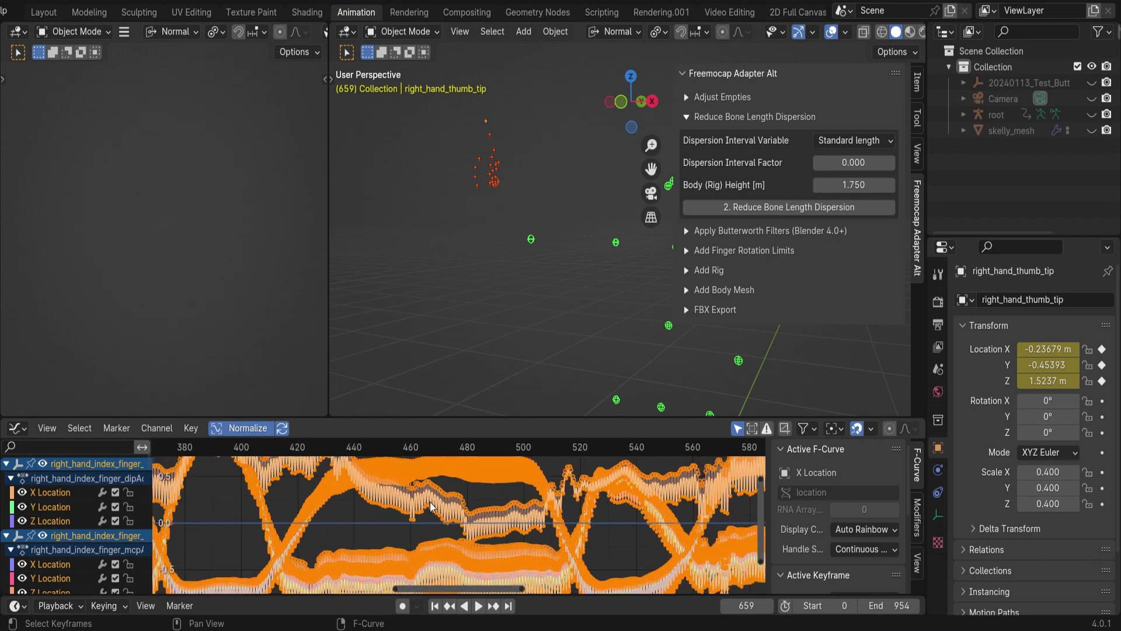
Step: Apply Butterworth Smooth to the hand marker curves with a 1.0 Hz cutoff
click(190, 429)
mouse_move(264, 409)
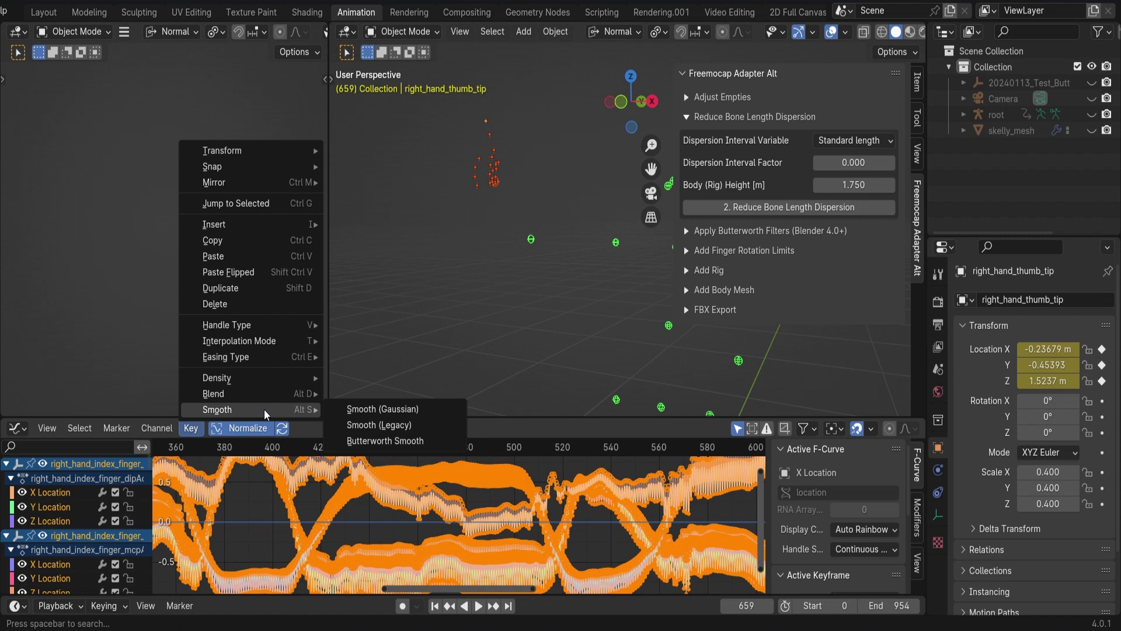
click(435, 440)
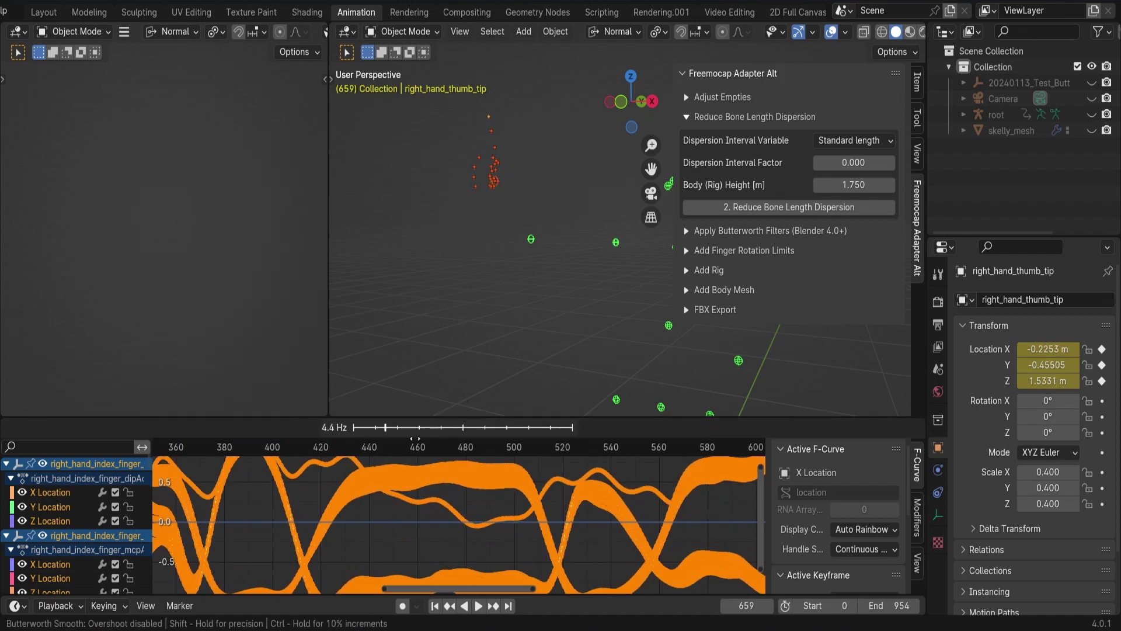
mouse_move(513, 433)
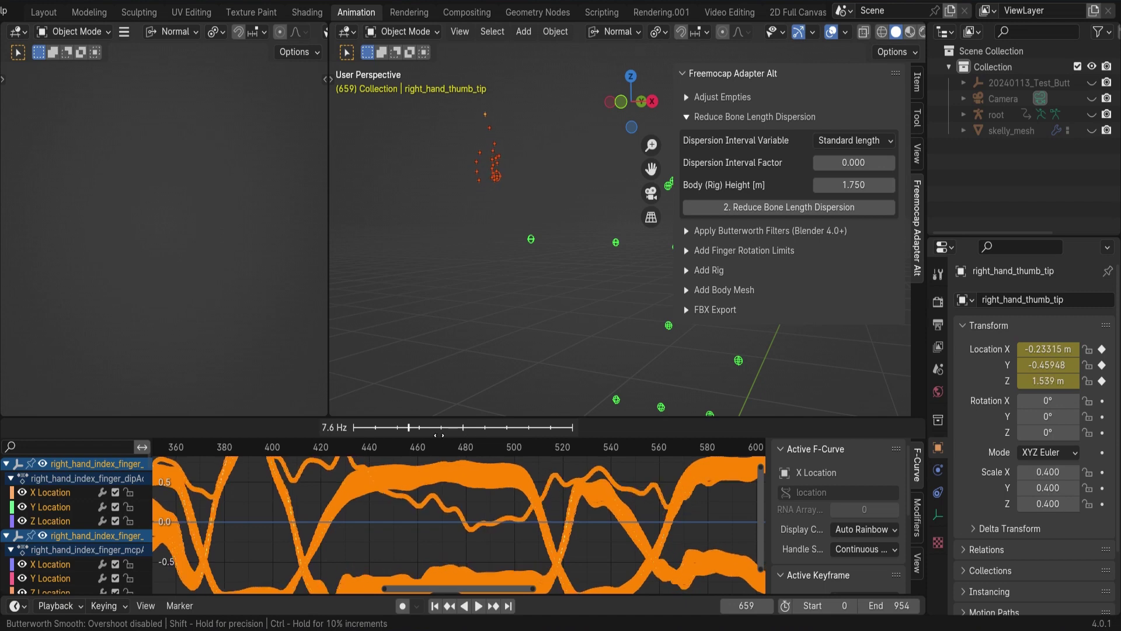
mouse_move(426, 438)
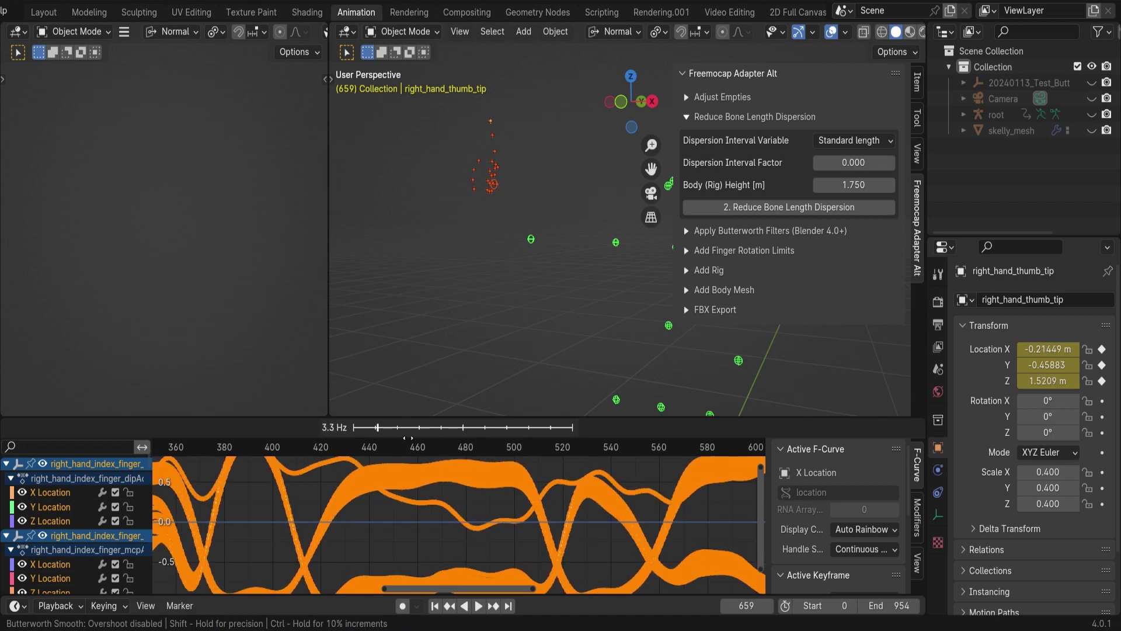
mouse_move(390, 438)
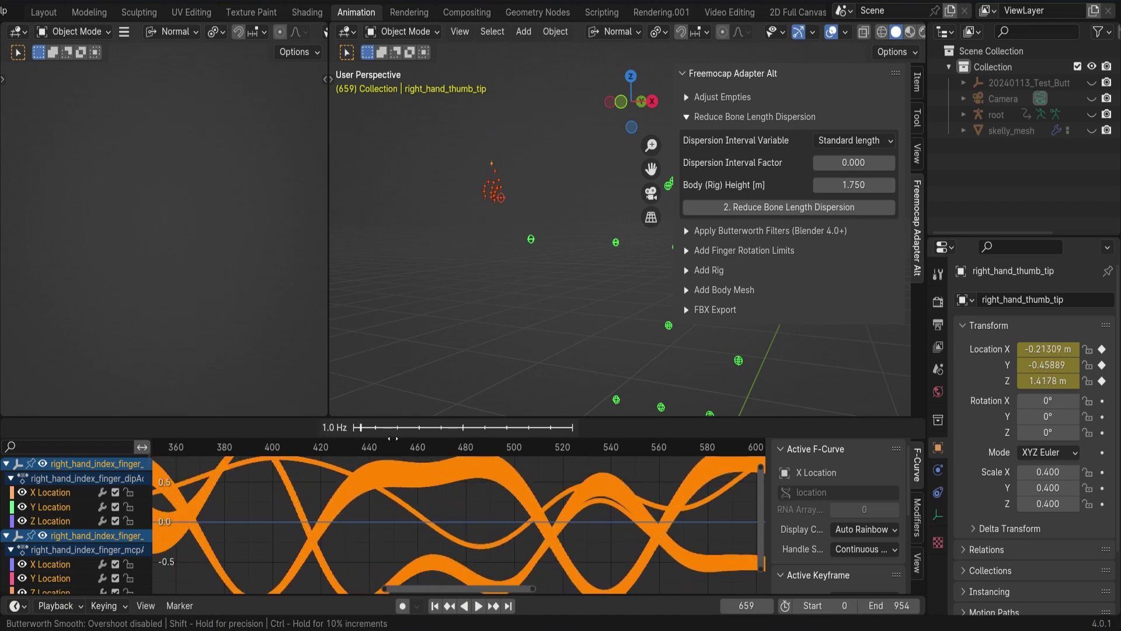
click(394, 438)
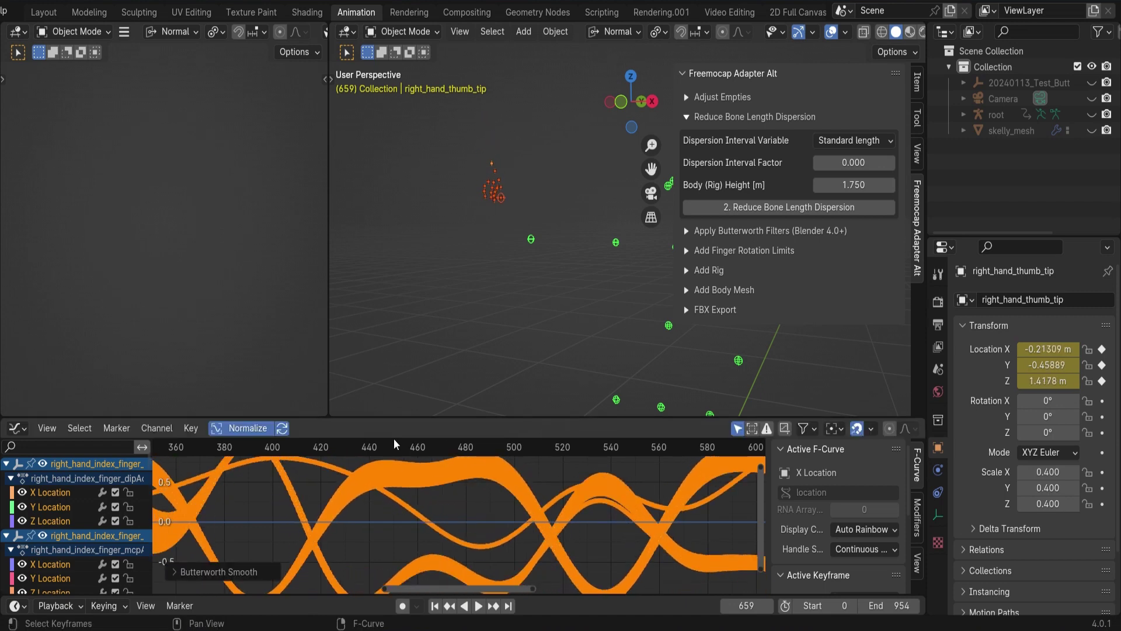
Step: Check the Butterworth Smooth settings, then play the animation back
click(175, 572)
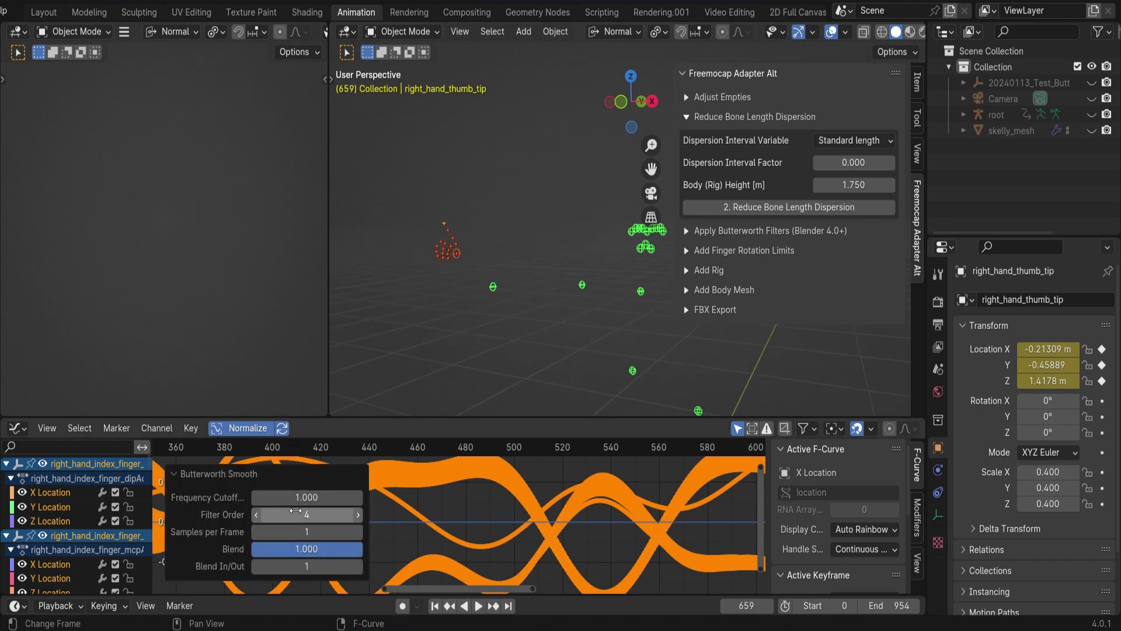
click(175, 476)
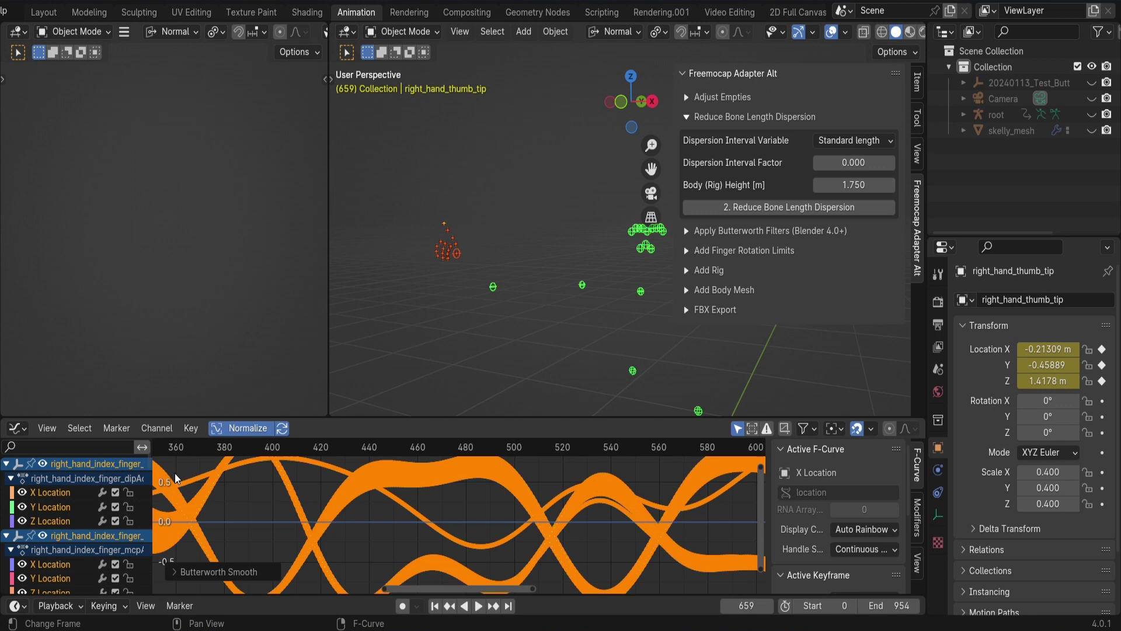
click(478, 607)
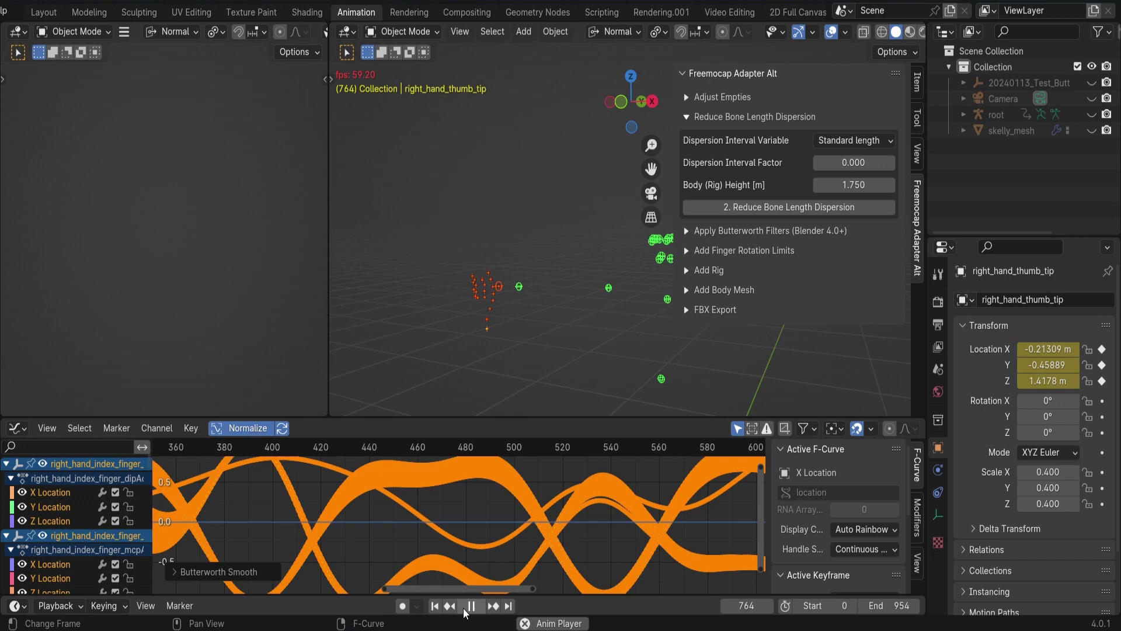
Step: Stop playback of the smoothed hand markers at frame 828
key(space)
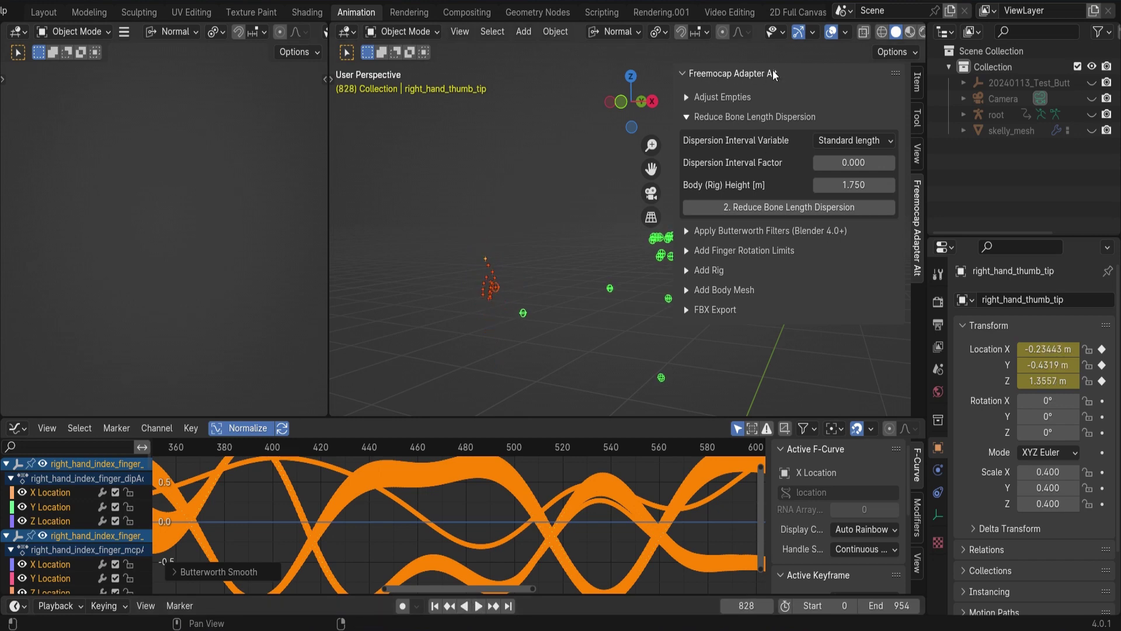
Step: Deselect the markers, go back to Layout, and run Freemocap's Reduce Bone Length Dispersion
click(441, 222)
click(44, 11)
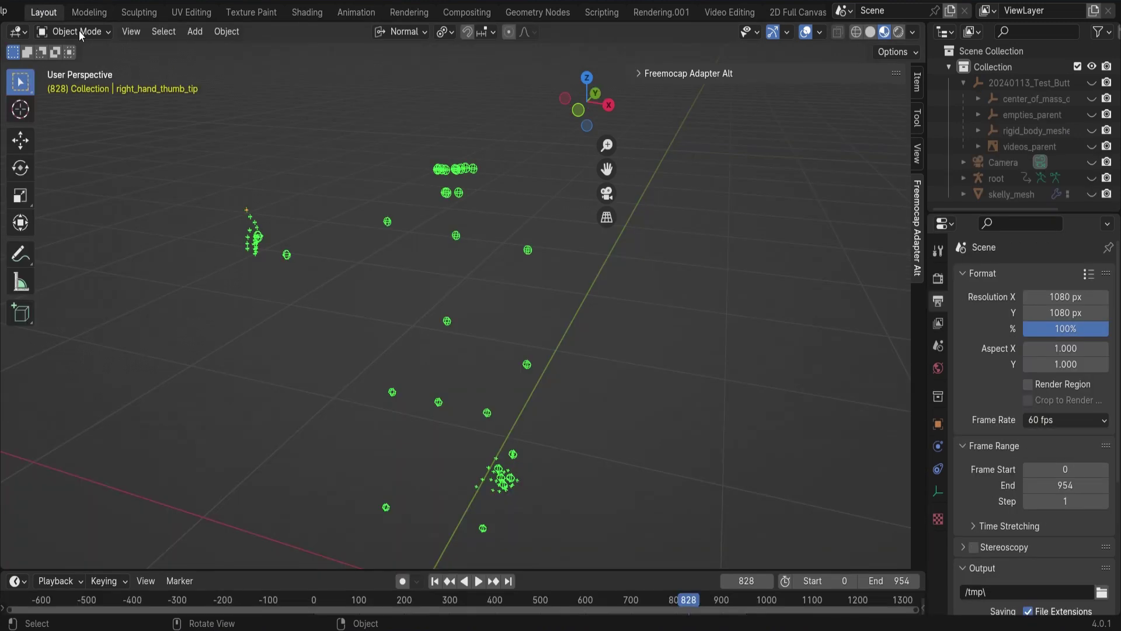
click(714, 75)
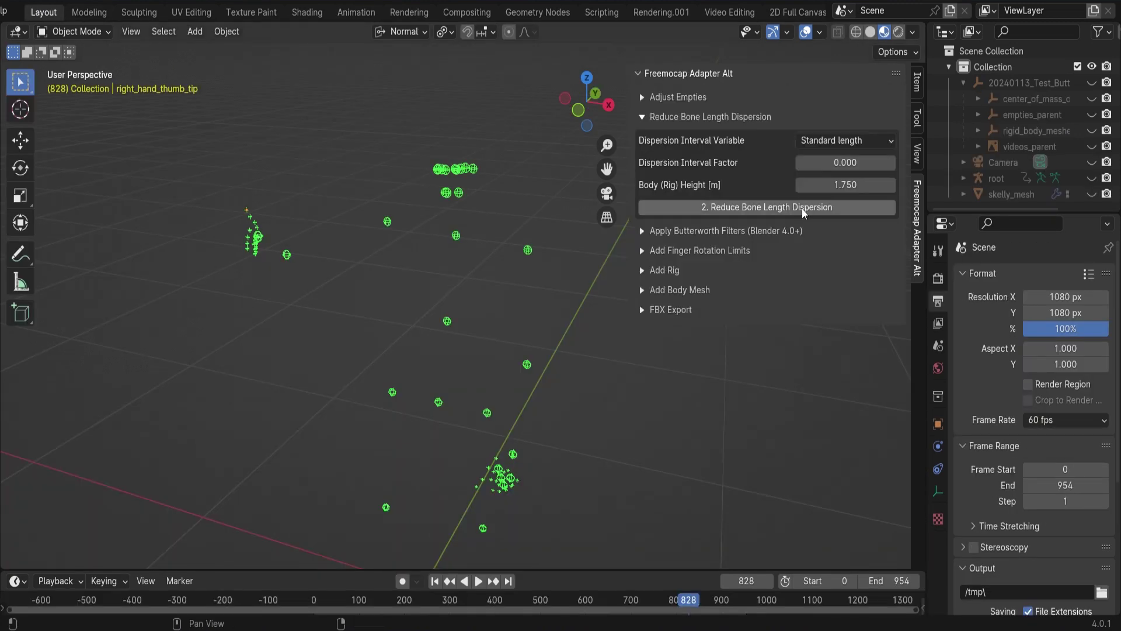
click(713, 211)
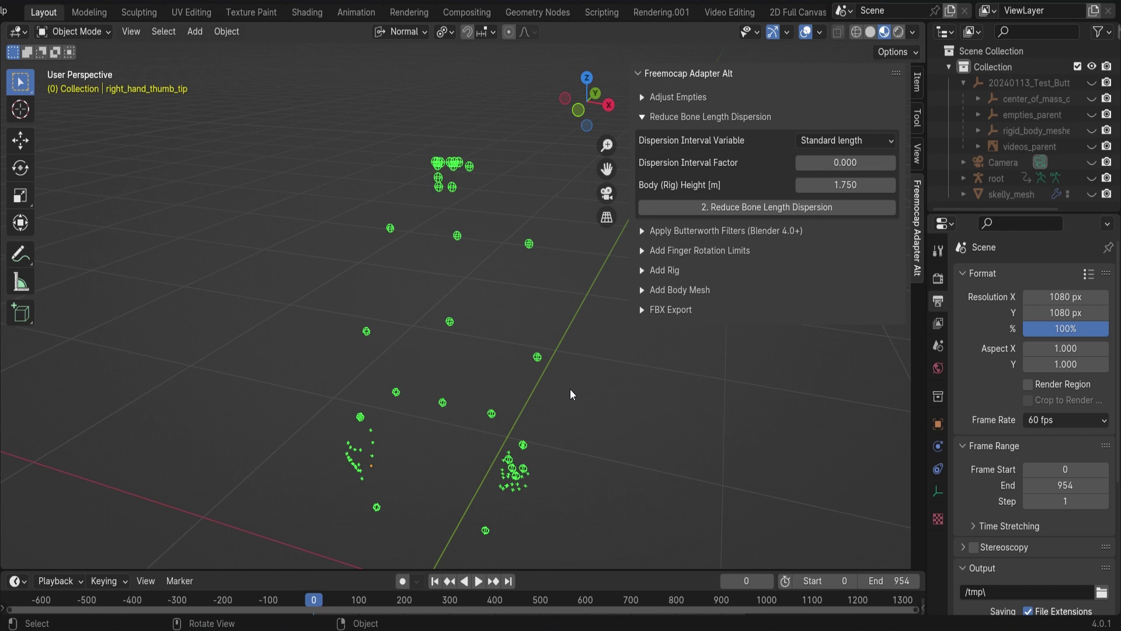
Step: Replay the animation with the skeleton rig visible, orbit around it, and stop at frame 594
click(478, 581)
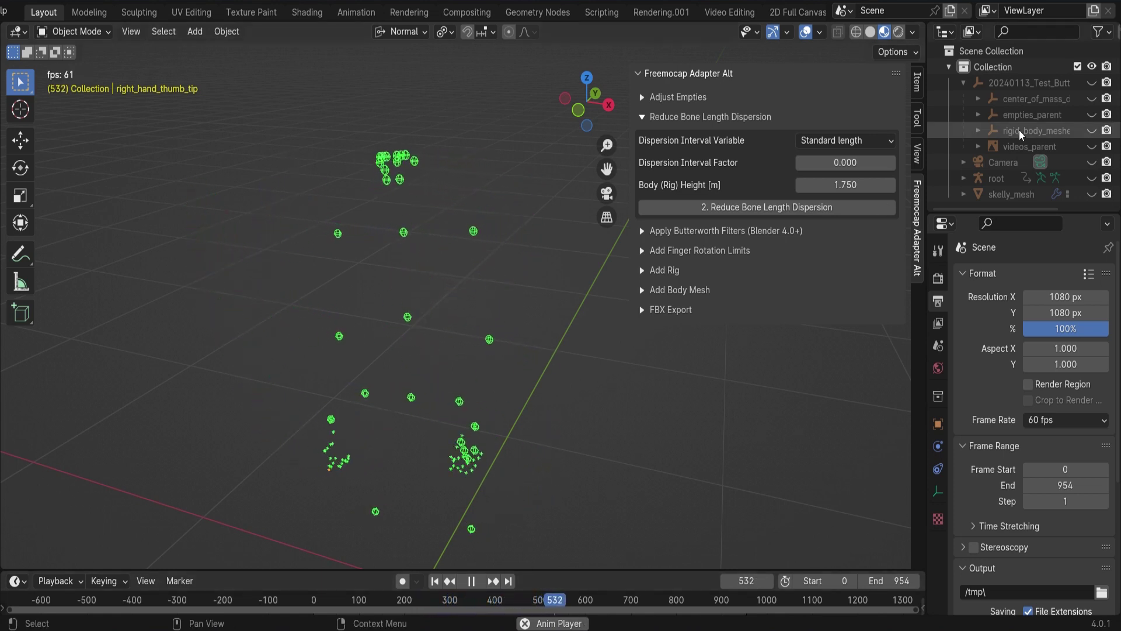
click(1091, 178)
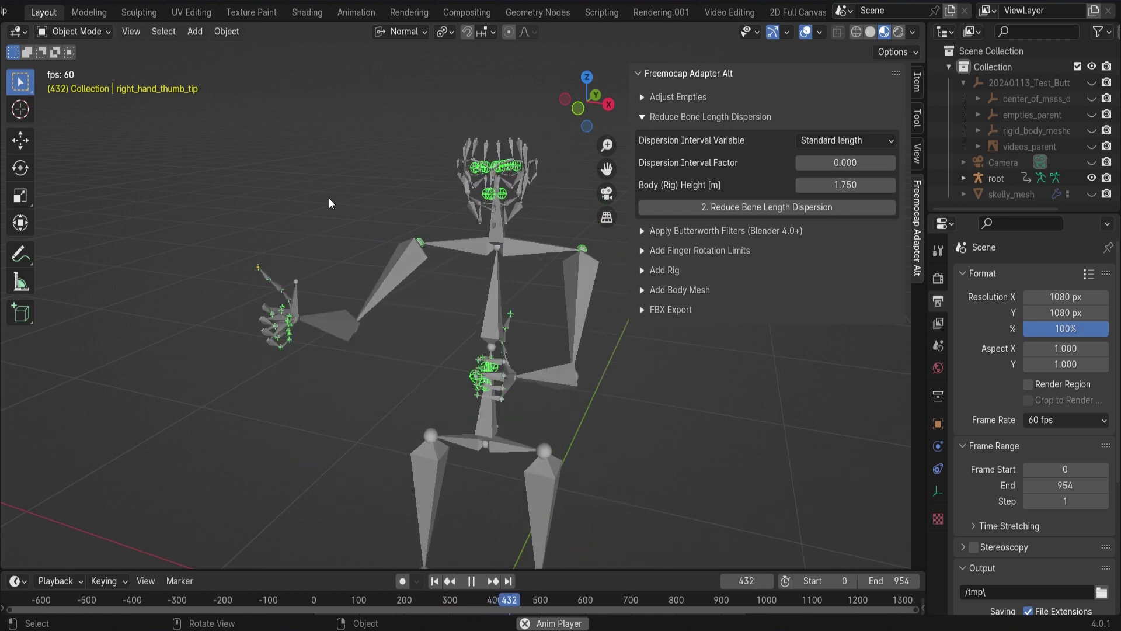
middle_drag(530, 560, 400, 313)
key(space)
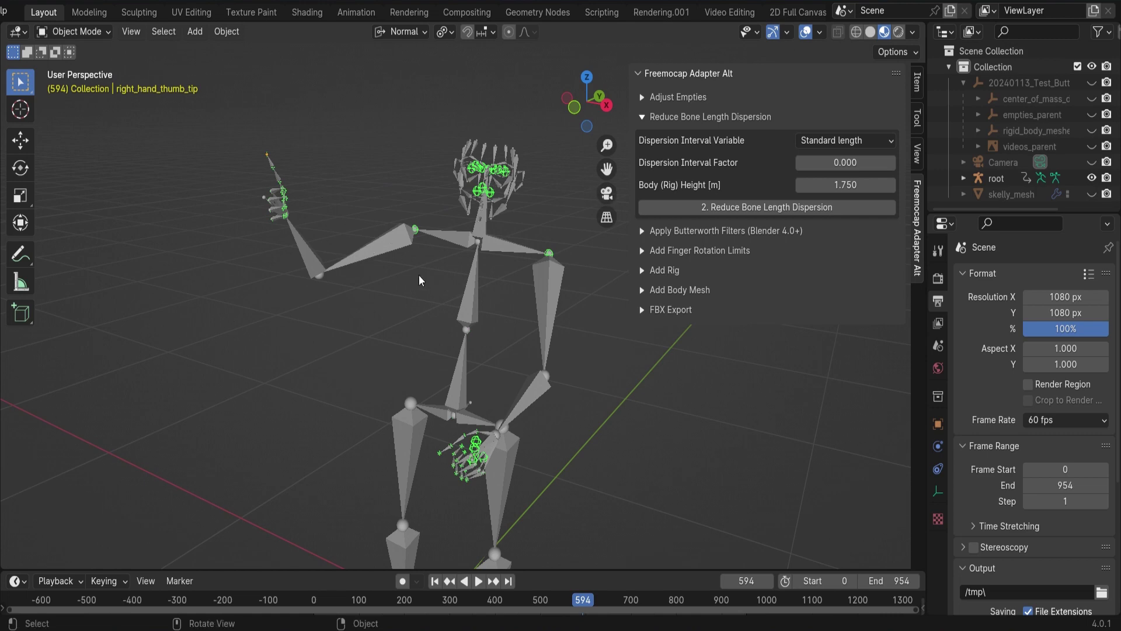
Step: Revert to the earlier Box Select state and expand the Apply Butterworth Filters section
scroll(46, 13, up, 5)
click(50, 10)
mouse_move(143, 61)
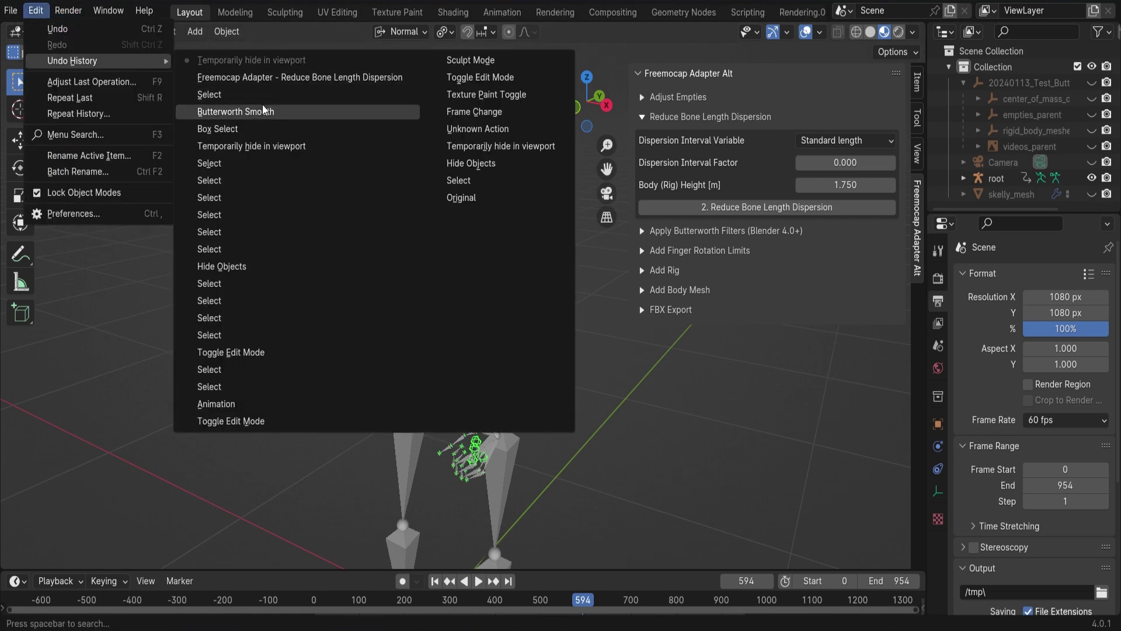
click(236, 129)
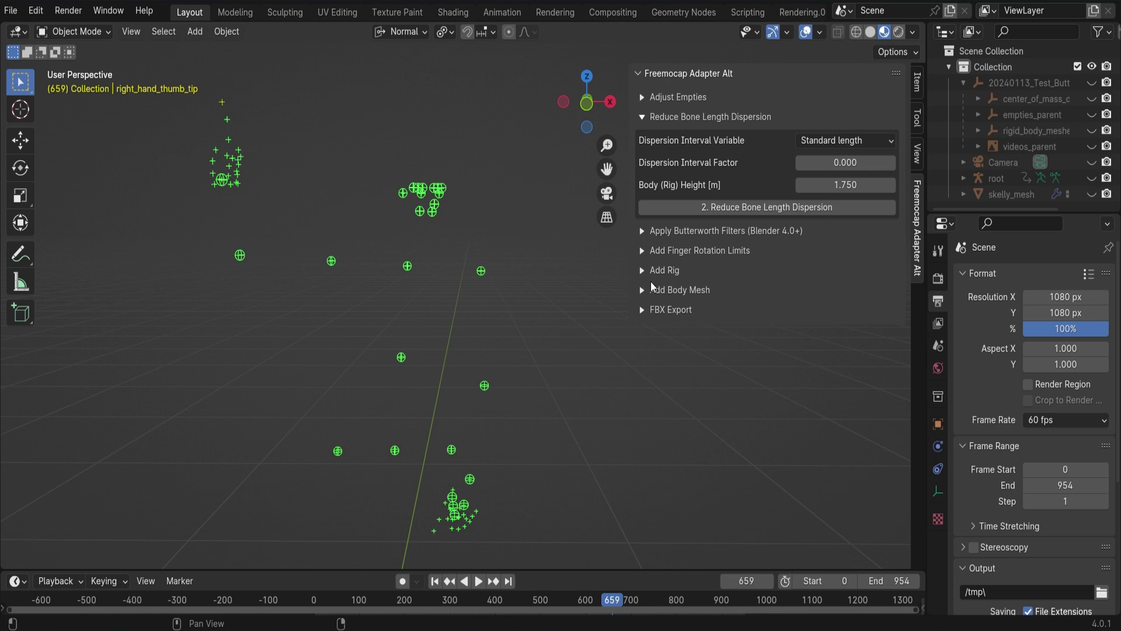
click(642, 232)
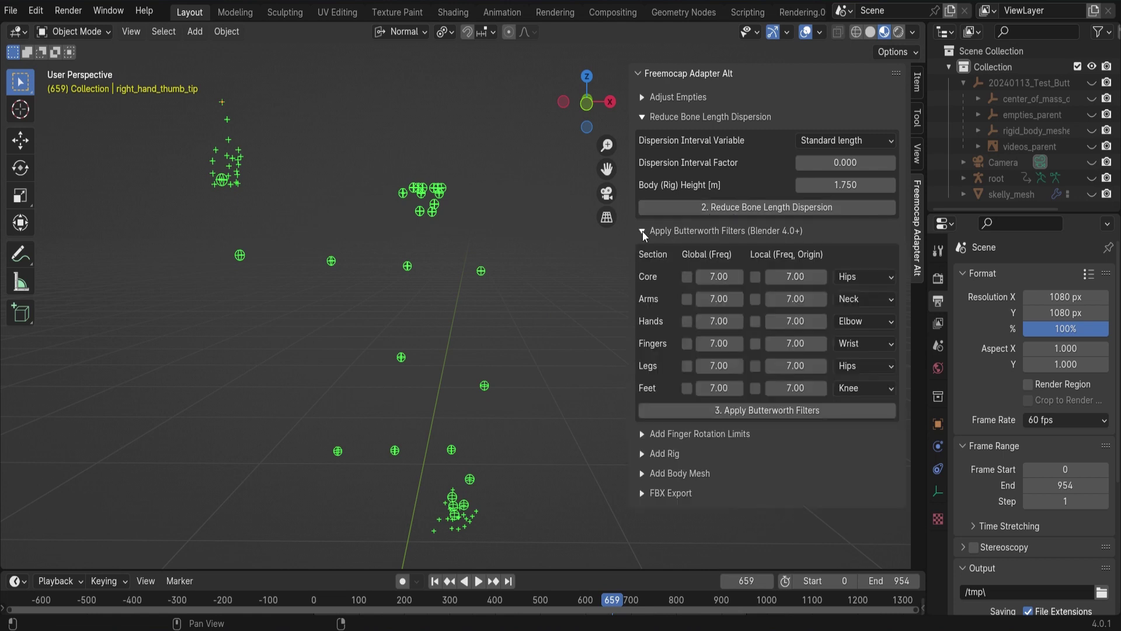
click(642, 118)
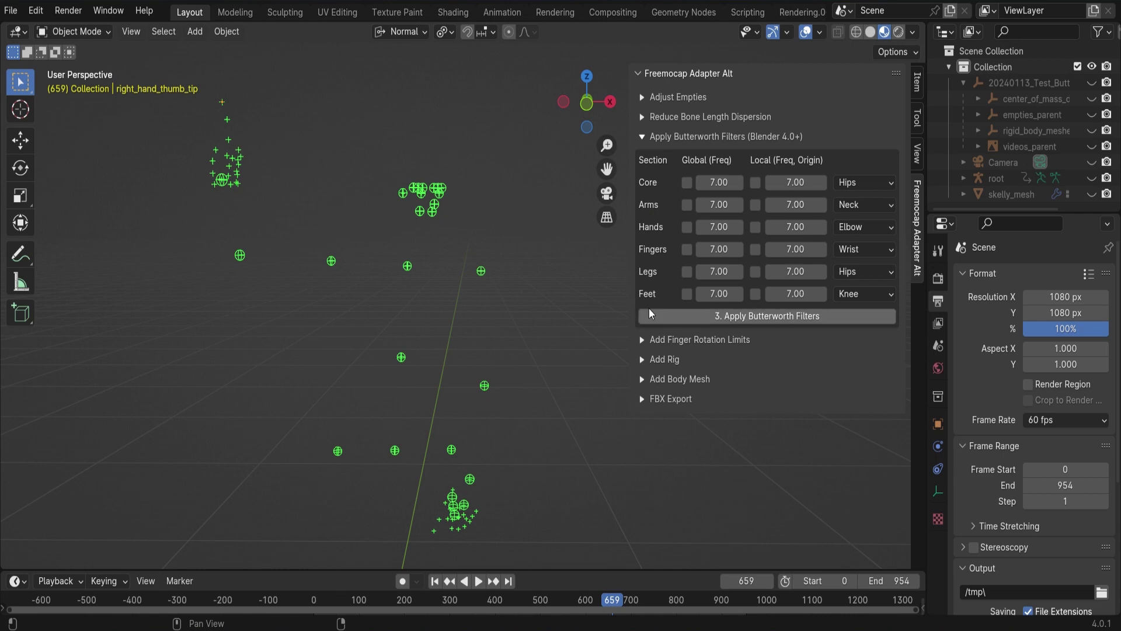
Step: Box-select the hand marker empties, with right_wrist active, orbiting to check the selection
shift+middle_drag(445, 401, 439, 315)
drag(373, 165, 411, 408)
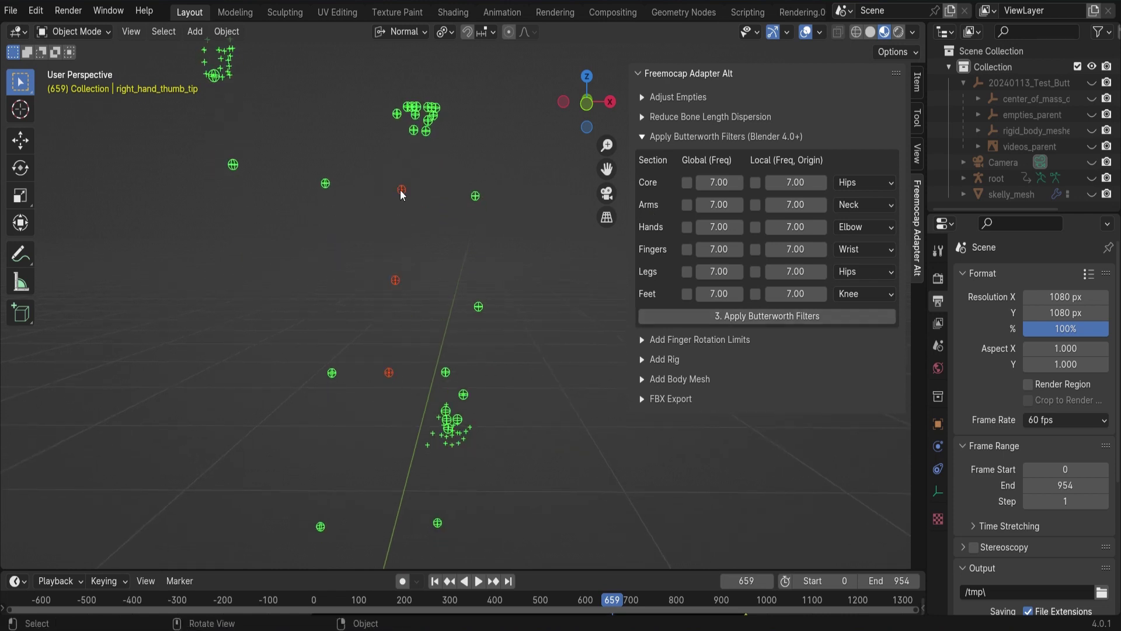
drag(203, 142, 352, 216)
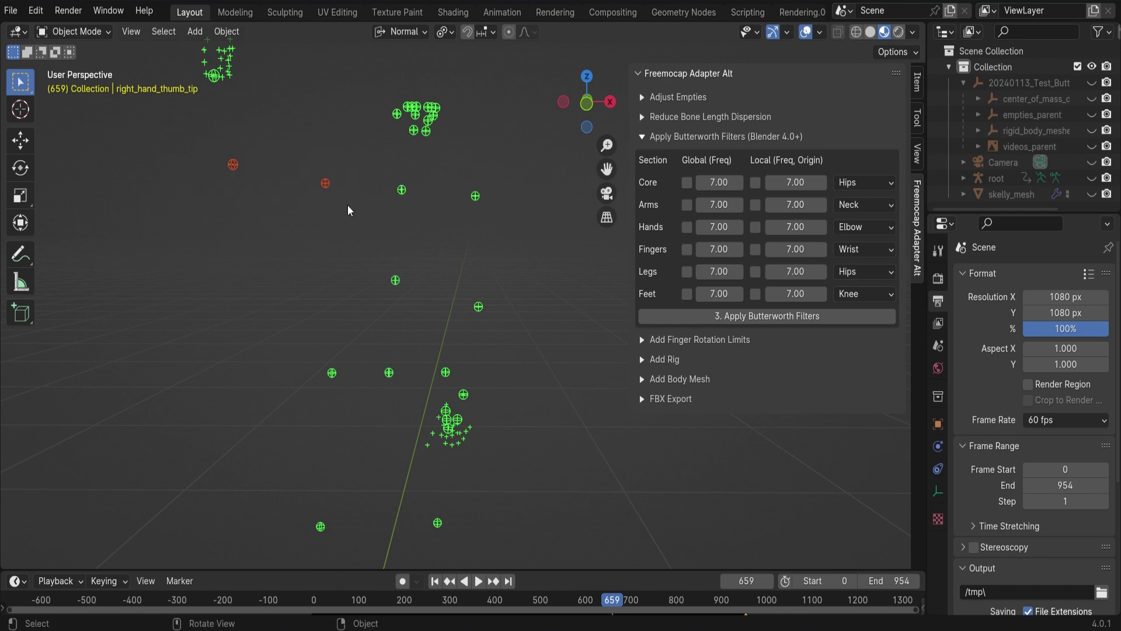
click(214, 82)
middle_drag(327, 168, 193, 231)
drag(291, 144, 334, 244)
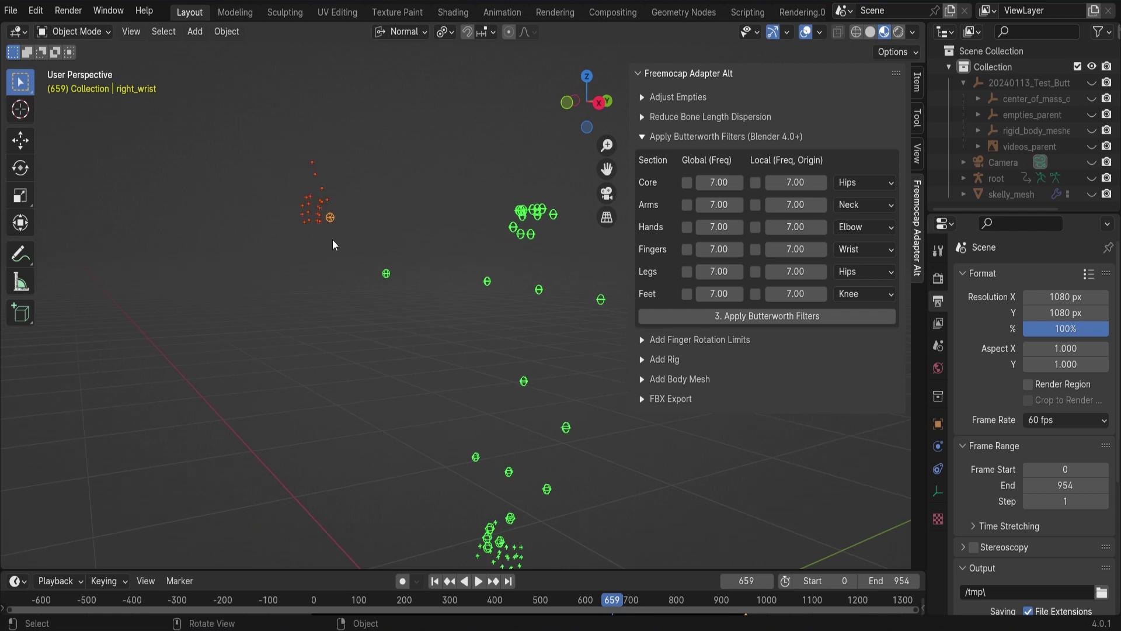
middle_drag(333, 244, 468, 230)
drag(381, 246, 459, 474)
middle_drag(458, 474, 300, 420)
drag(290, 348, 425, 445)
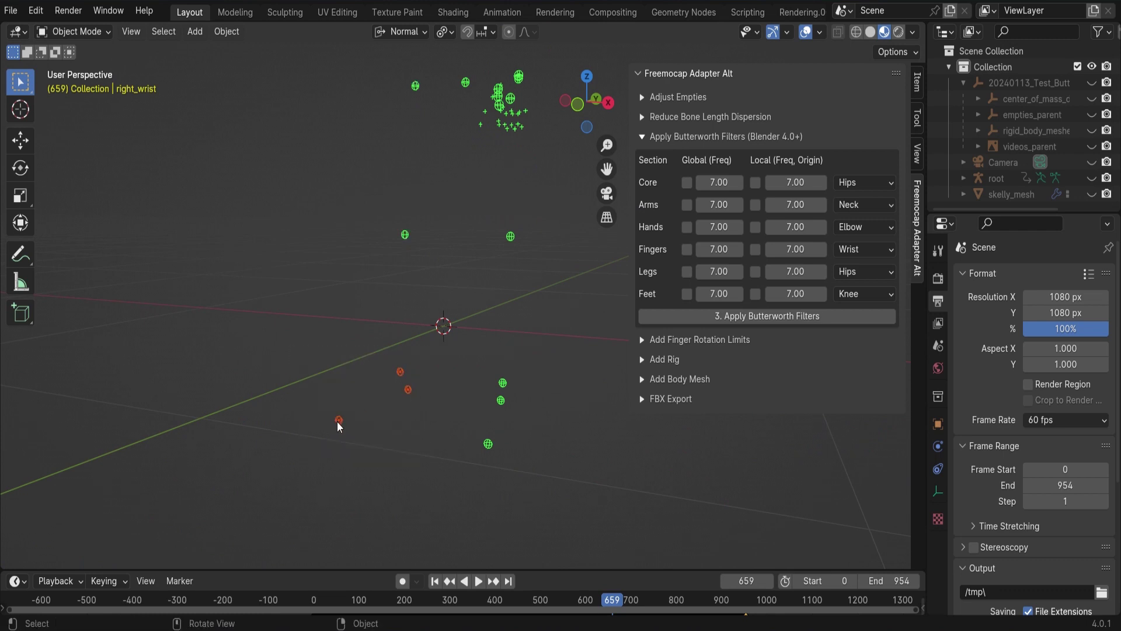
middle_drag(352, 420, 316, 421)
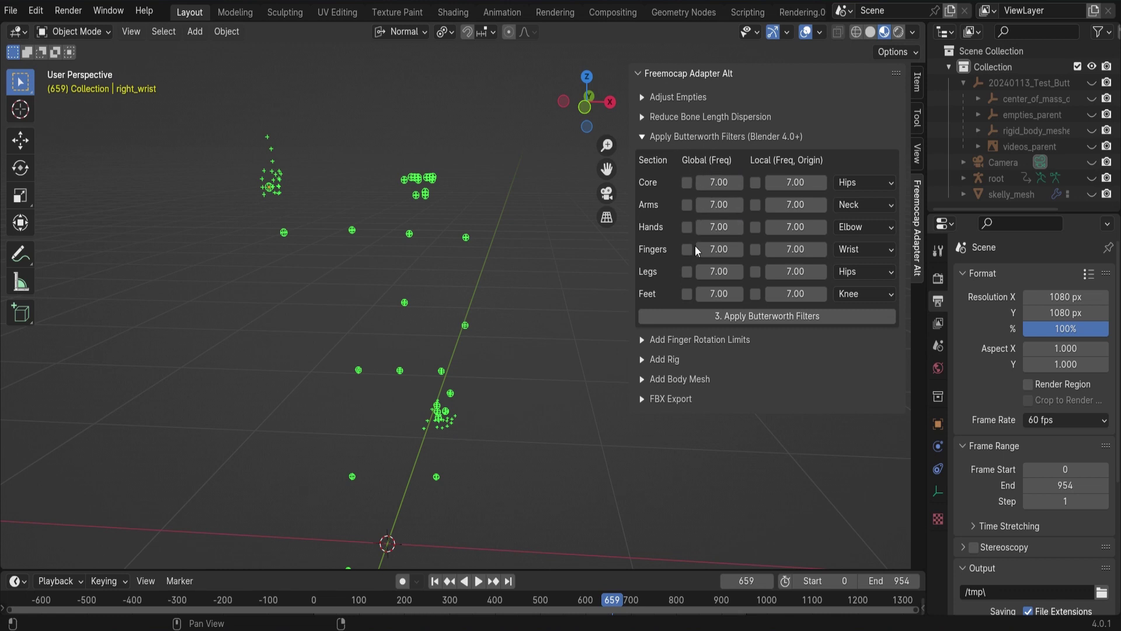
Step: Enable global Butterworth filtering for the Hands and Fingers sections
click(686, 226)
click(687, 250)
middle_drag(474, 299, 497, 287)
middle_drag(490, 192, 351, 153)
click(342, 148)
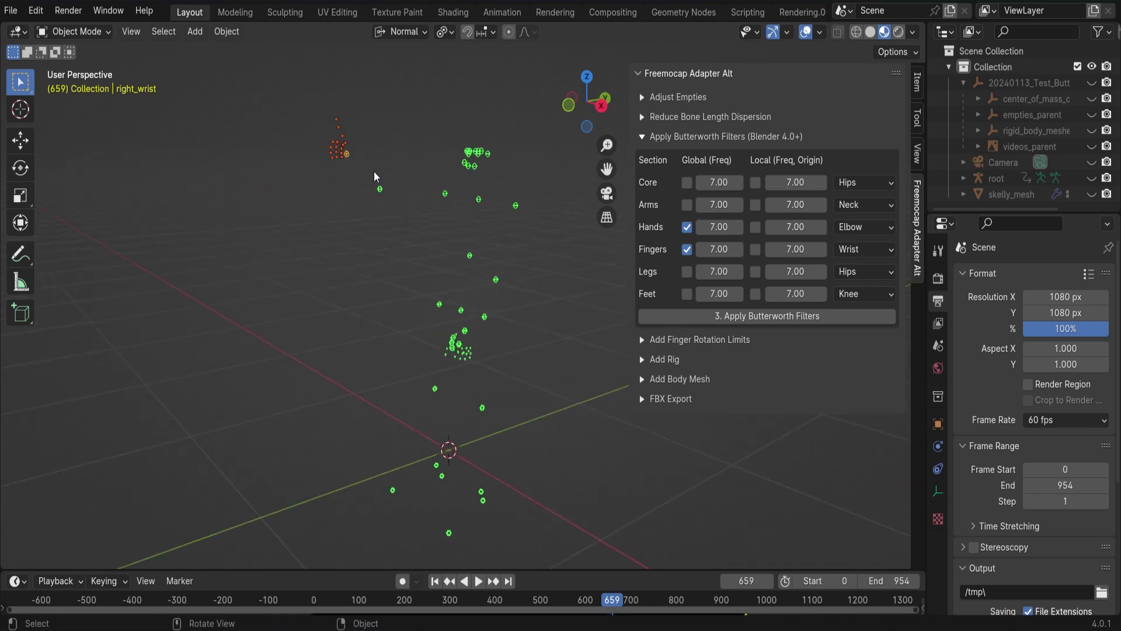
middle_drag(438, 101, 425, 91)
scroll(407, 16, down, 3)
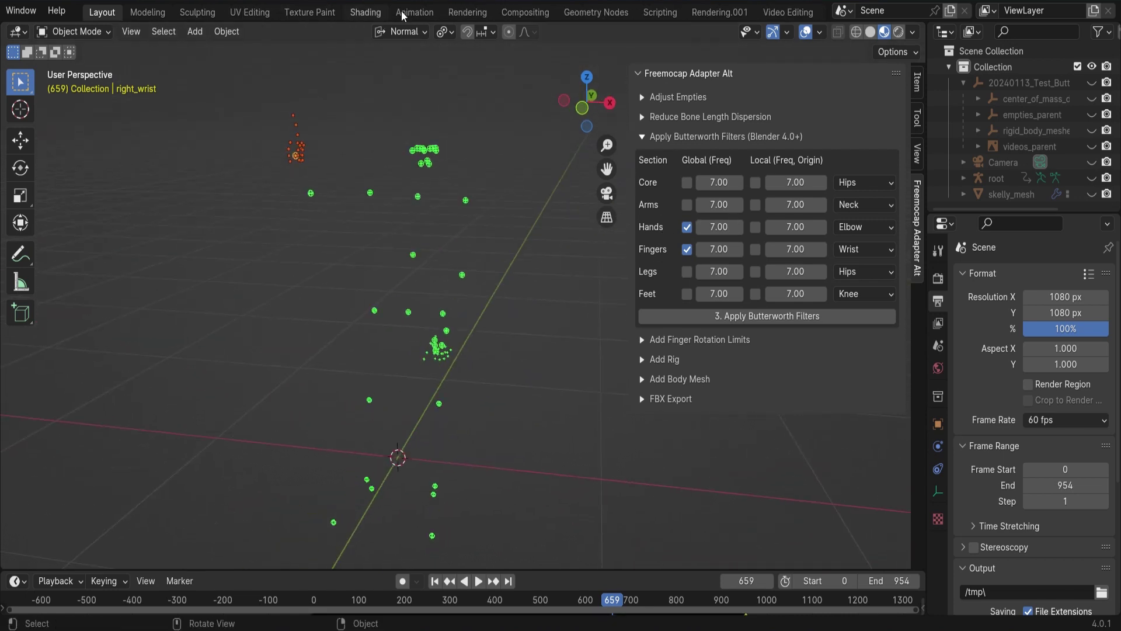
scroll(403, 16, up, 2)
scroll(402, 16, down, 4)
click(409, 13)
click(43, 12)
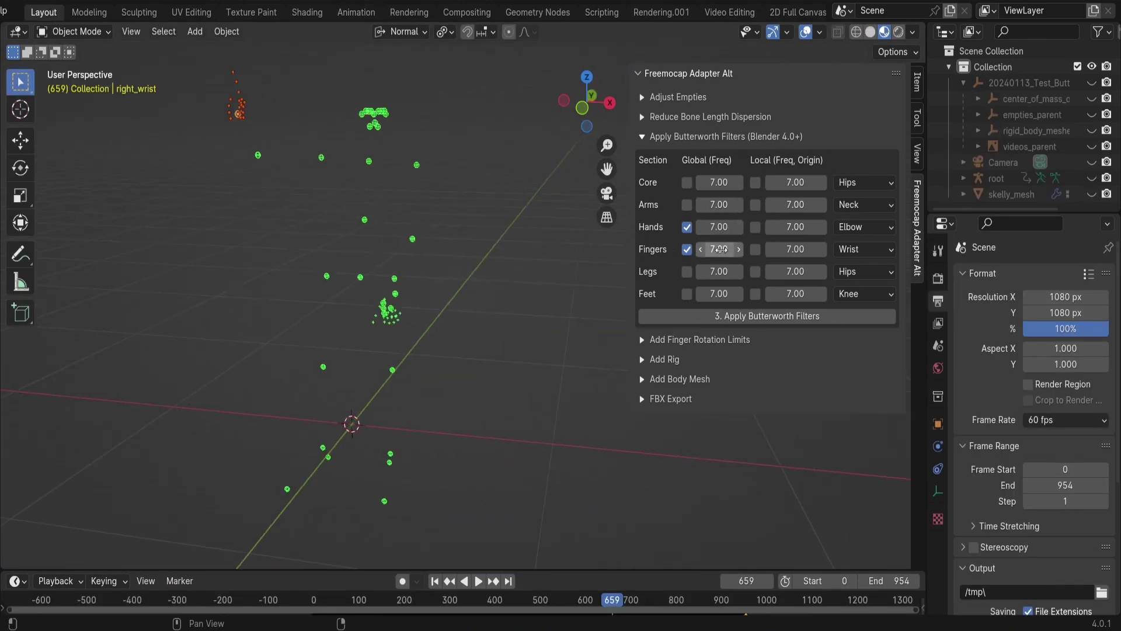
Step: Set the Hands global frequency to 1.00 and apply the Butterworth filters
click(718, 227)
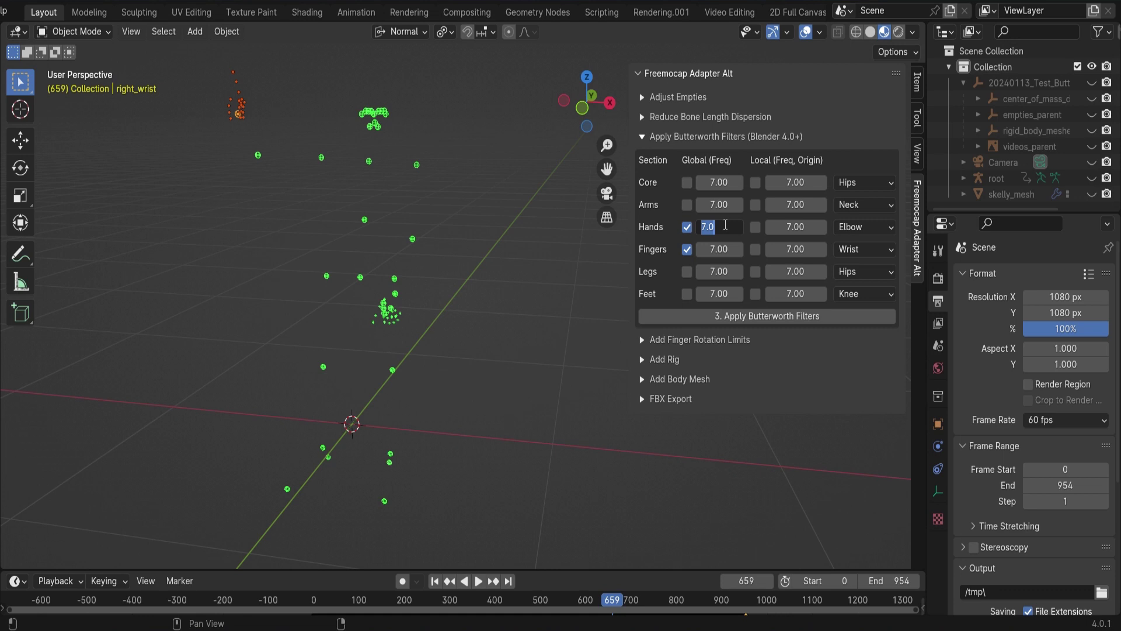
text(1)
key(Return)
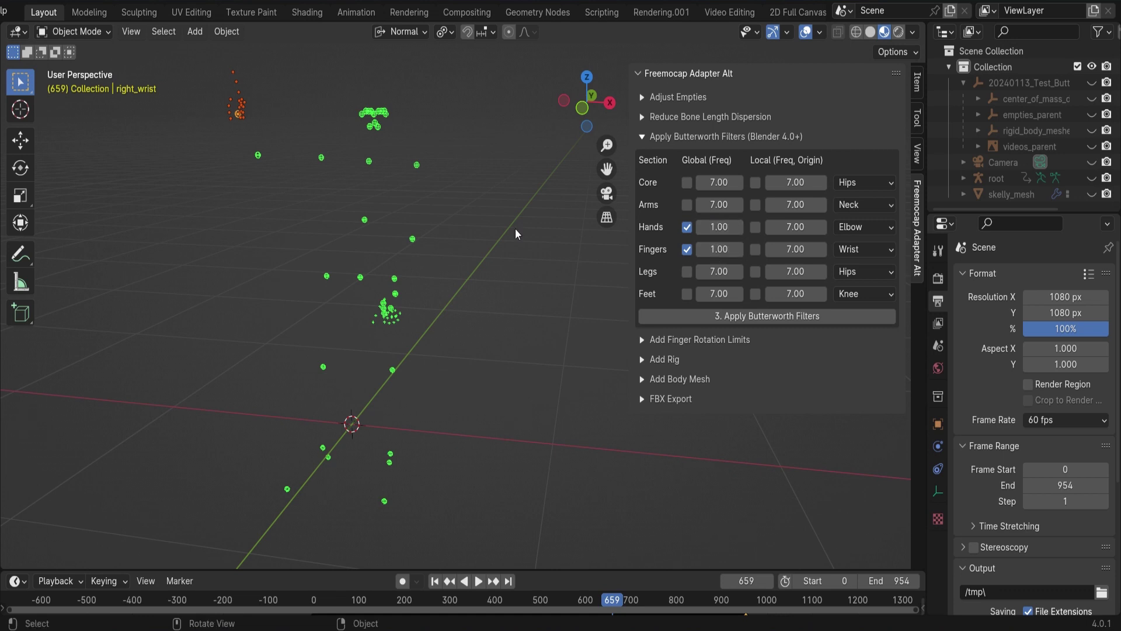
click(676, 322)
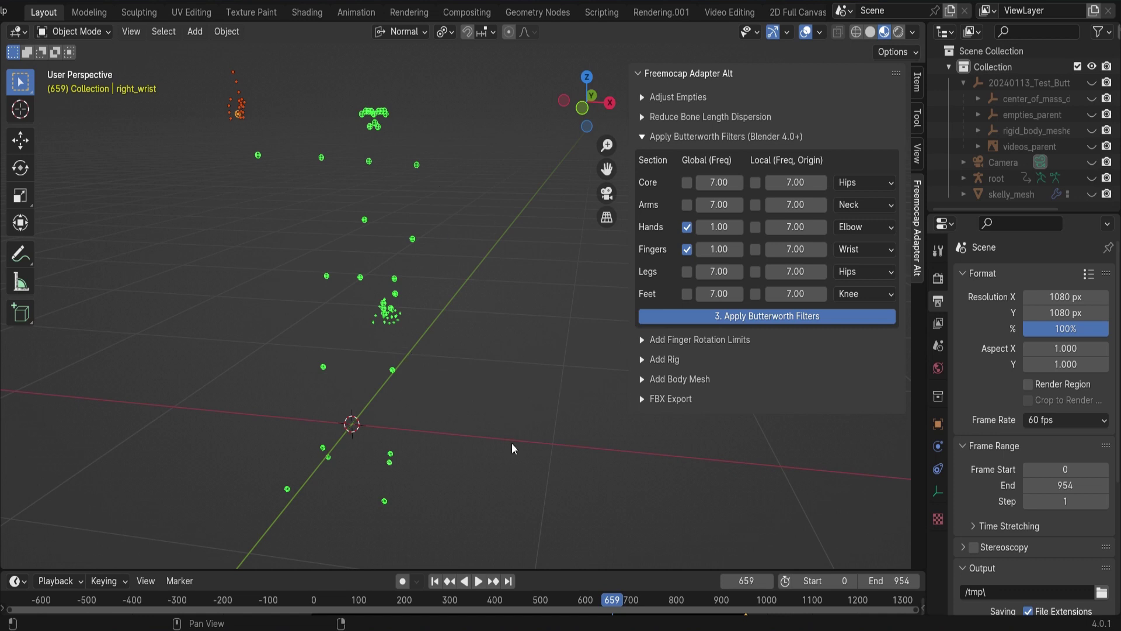
Step: Play the smoothed animation and stop it at frame 601
click(478, 581)
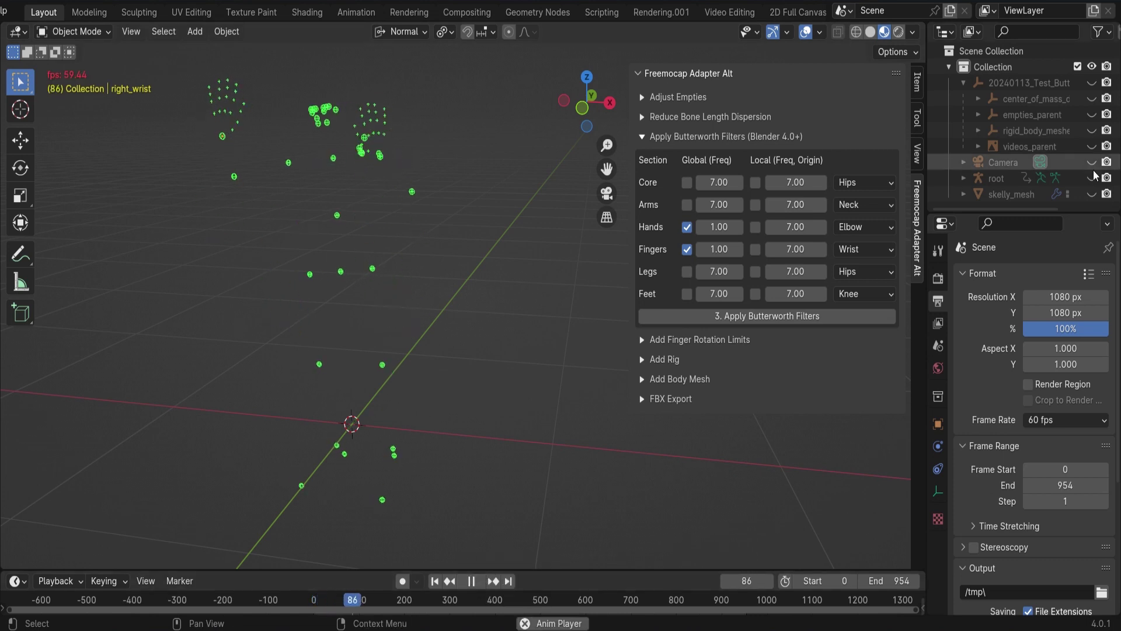
scroll(285, 226, up, 2)
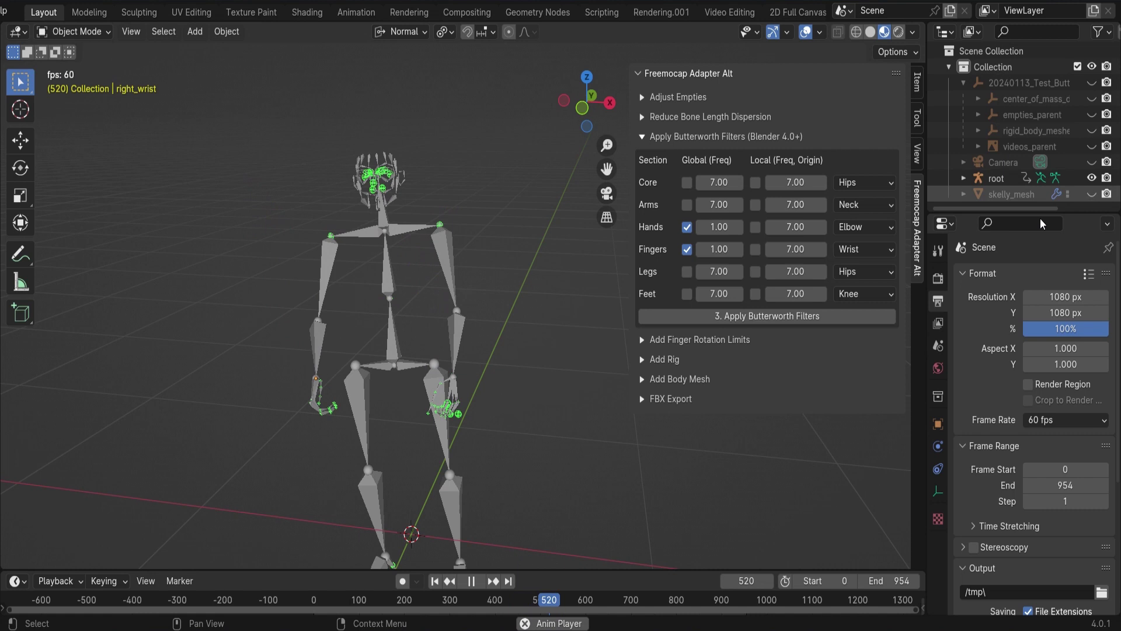
click(471, 581)
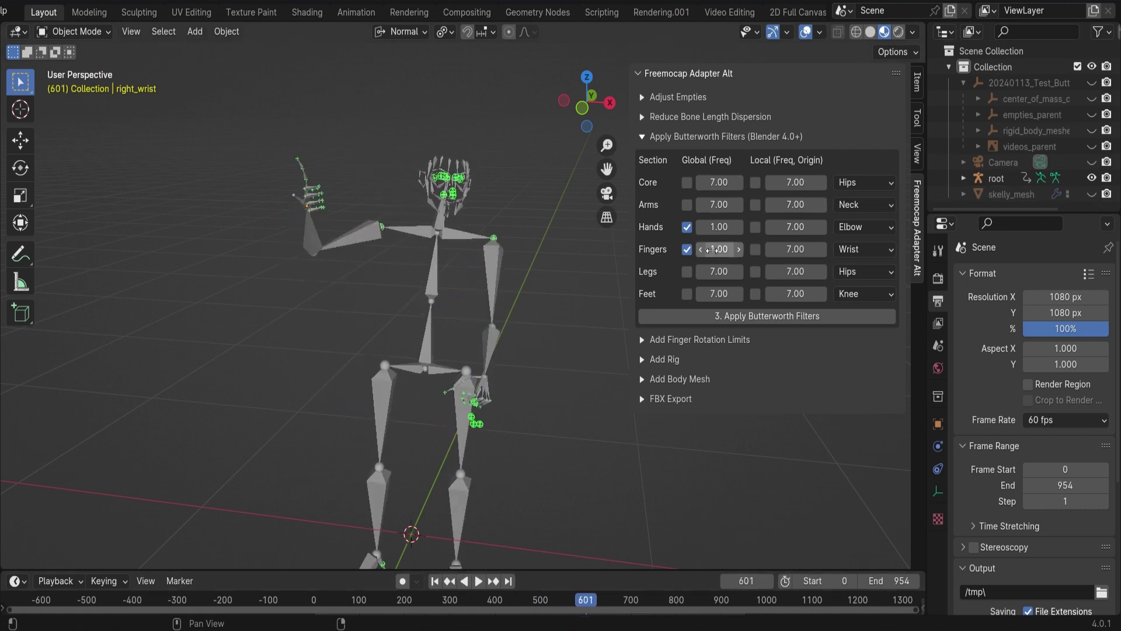
Step: Enable global filtering for Legs at 4.00 and Feet at 6.00
click(715, 272)
text(4)
drag(686, 271, 687, 295)
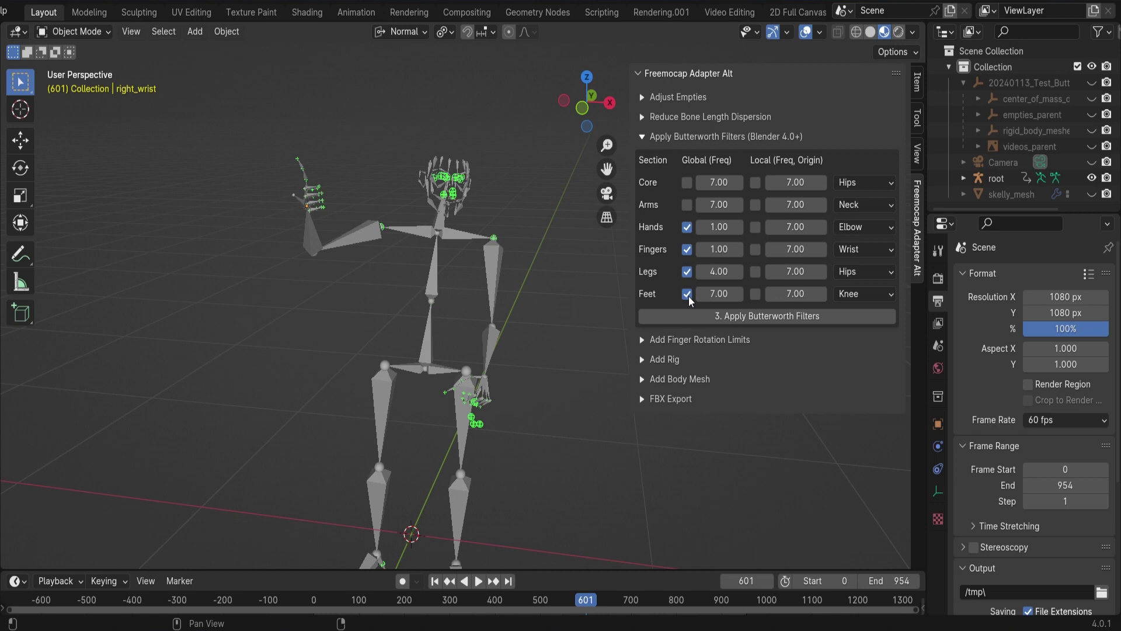
click(717, 294)
text(6)
key(Return)
ctrl+middle_drag(510, 384, 393, 254)
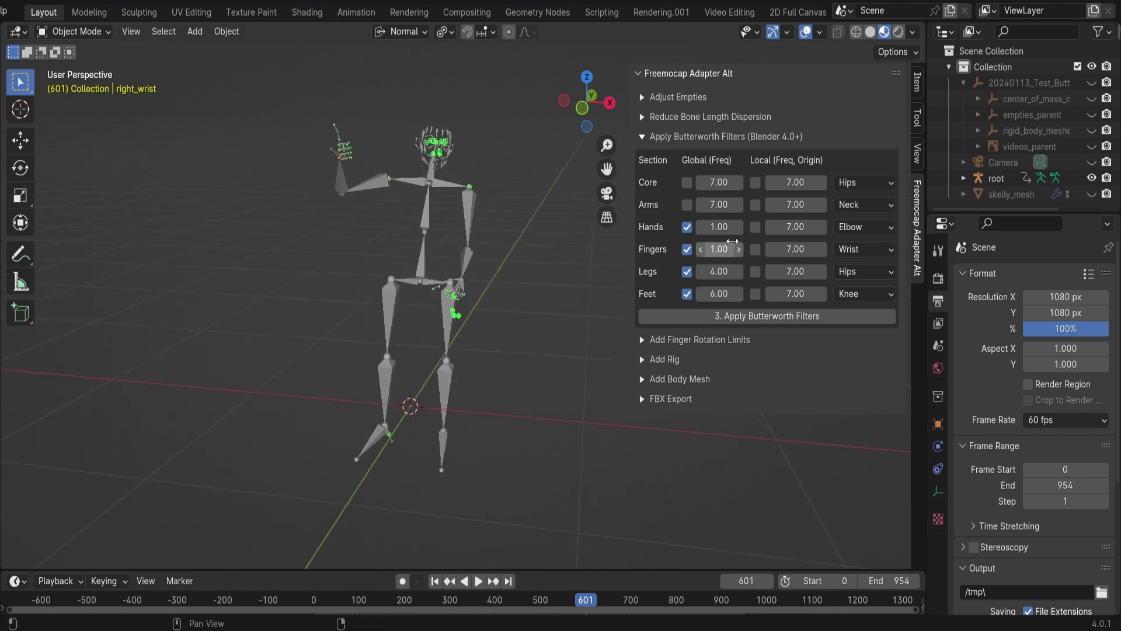
scroll(68, 11, left, 5)
Step: Revert the scene to an earlier state through Undo History
click(57, 10)
mouse_move(94, 60)
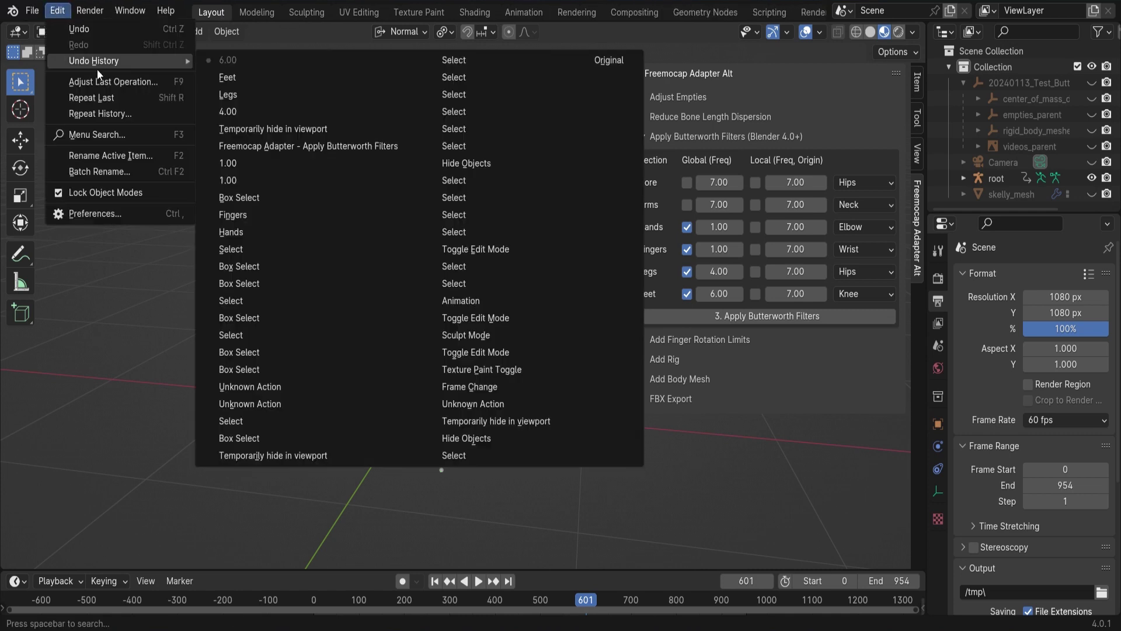
click(237, 170)
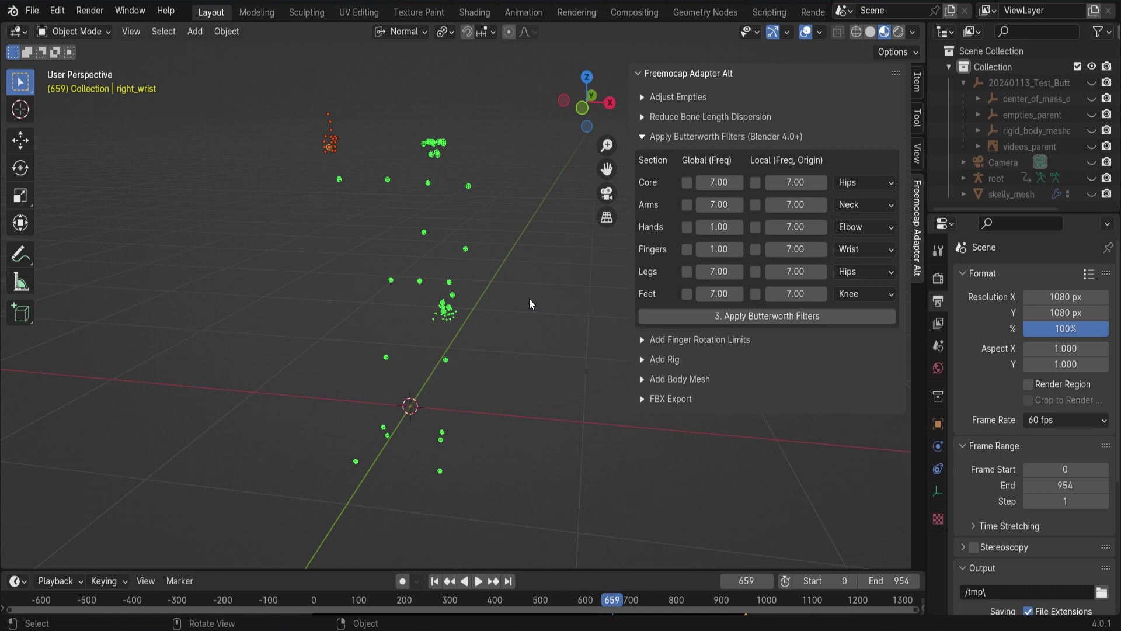
middle_drag(530, 303, 397, 250)
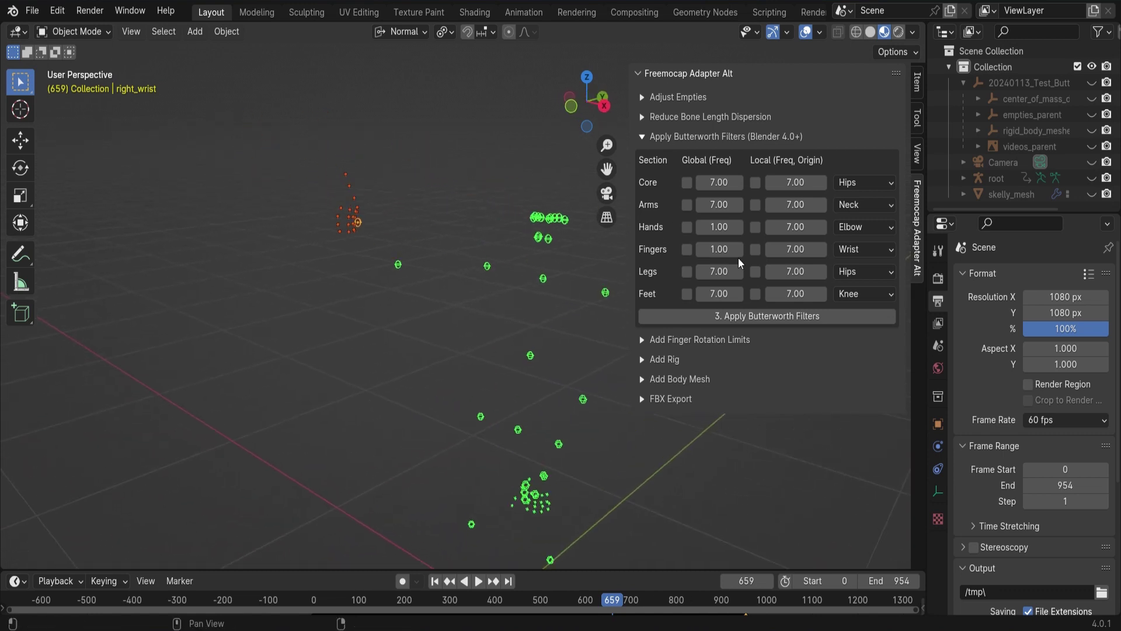
Step: Enable a 1.0 Hz local Fingers filter relative to the Wrist and apply the Butterworth filters
click(755, 249)
click(800, 251)
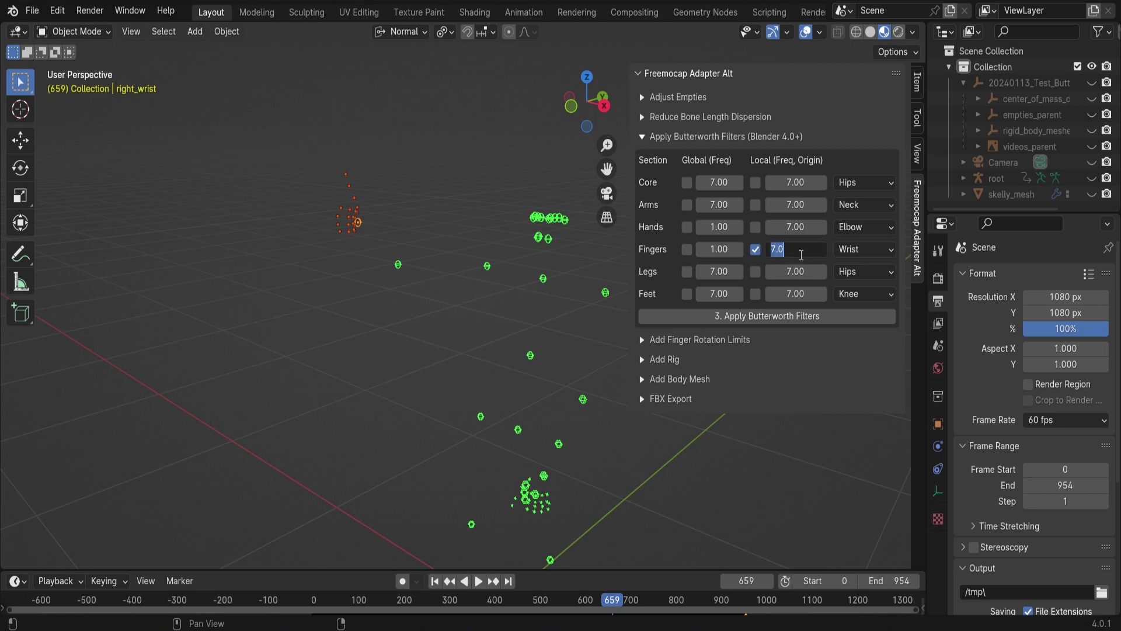
middle_drag(236, 304, 318, 238)
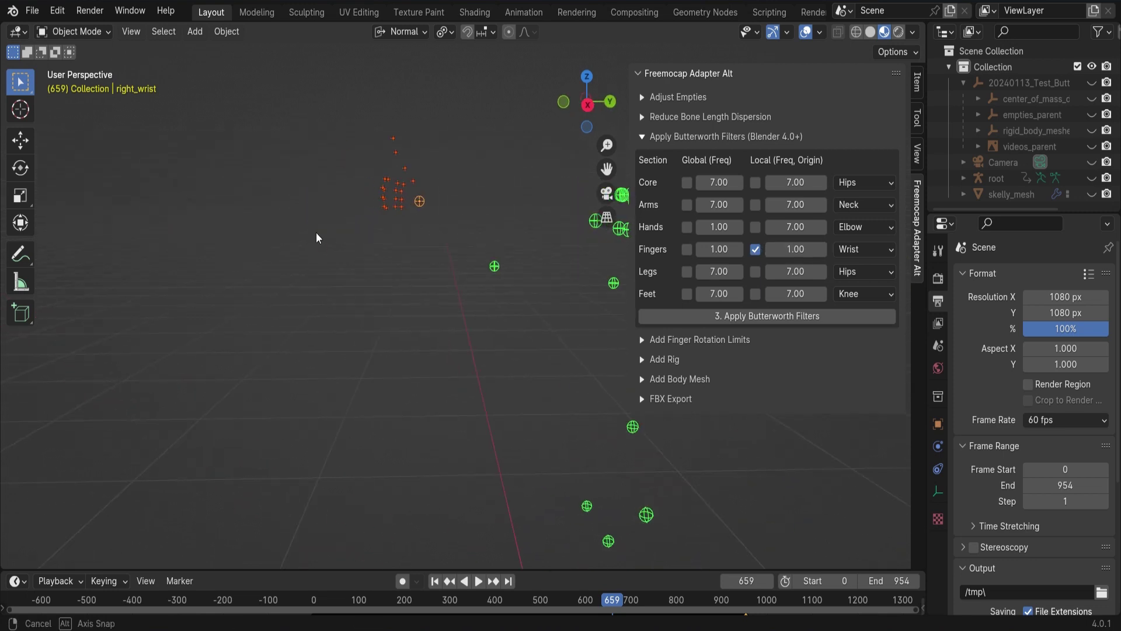
middle_drag(403, 353, 426, 294)
middle_drag(385, 245, 540, 270)
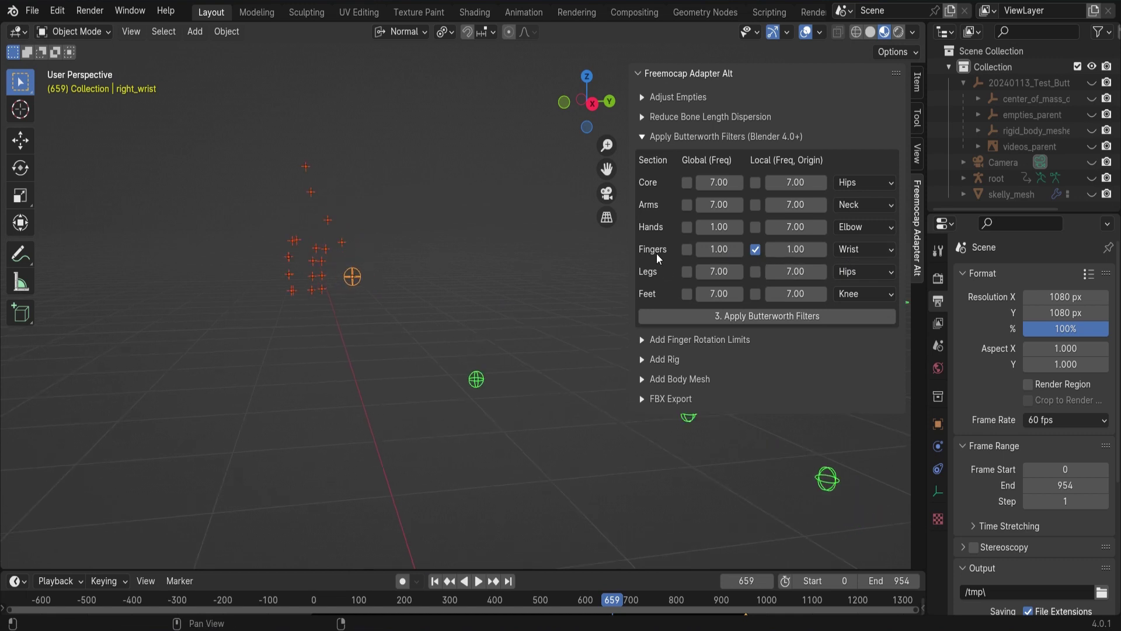
middle_drag(379, 253, 391, 304)
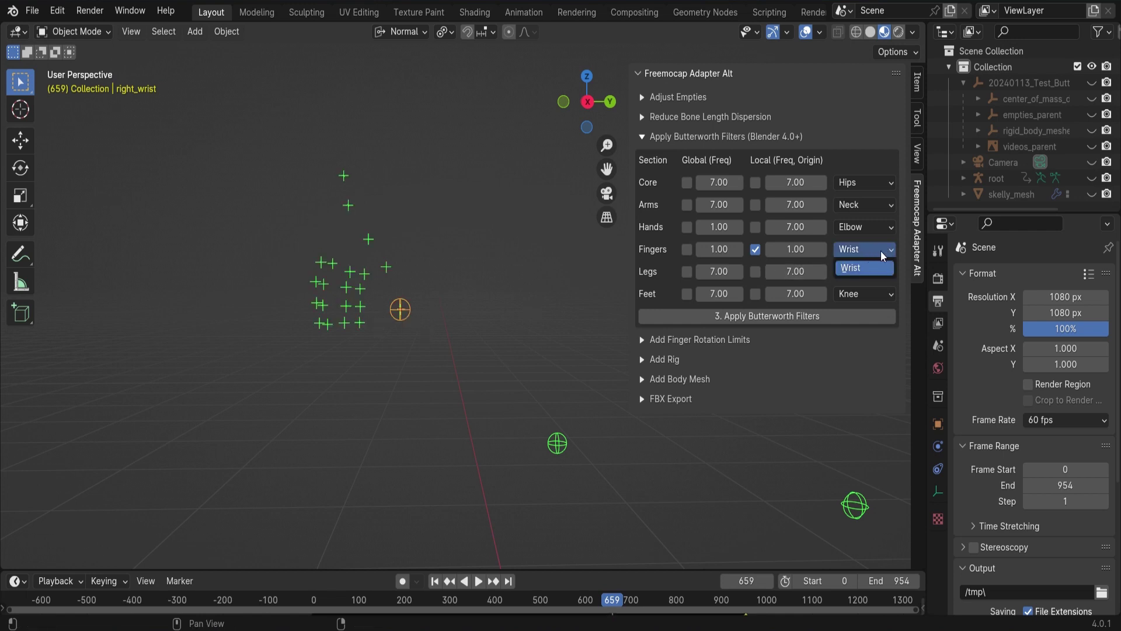
click(722, 314)
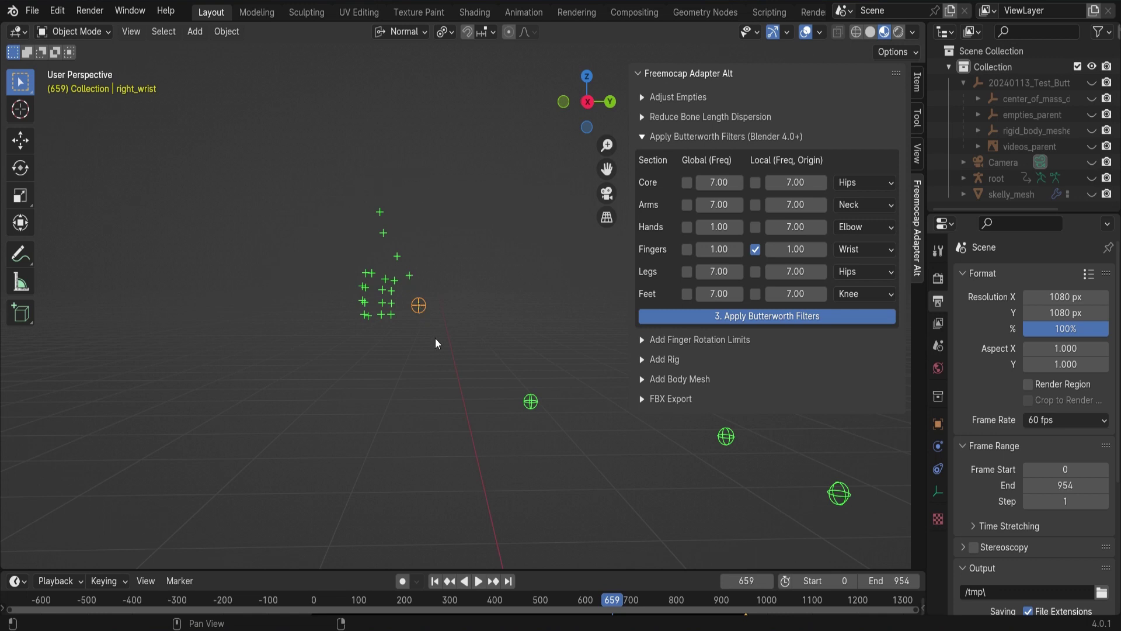
Step: Zoom out around the markers, start playback, and show the skeleton armature
middle_drag(437, 343, 514, 332)
key(space)
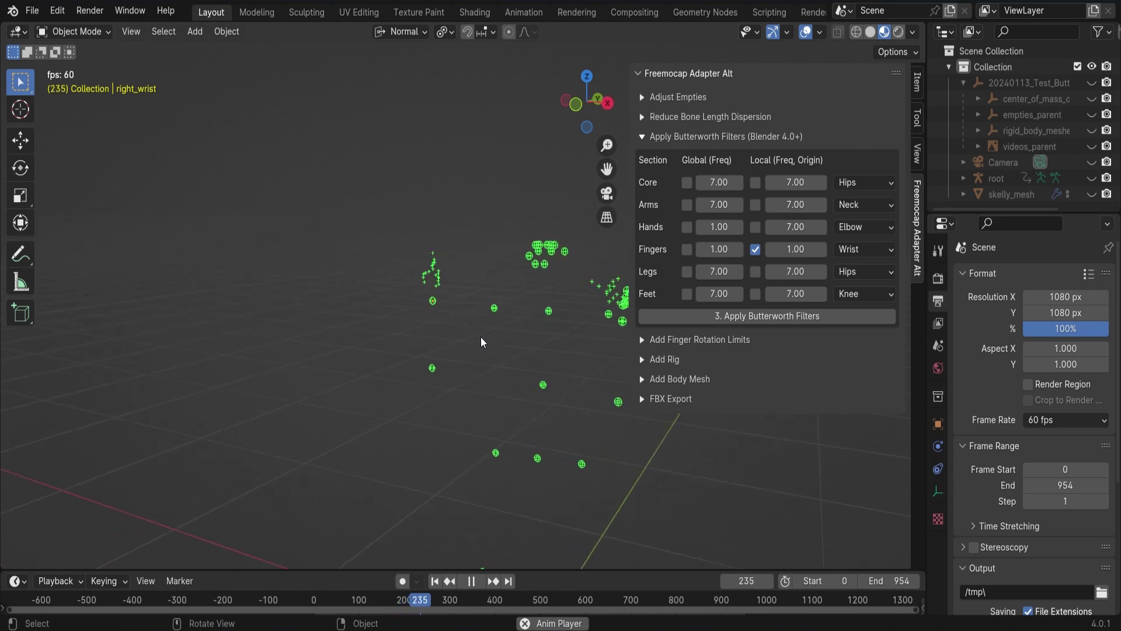
click(1096, 181)
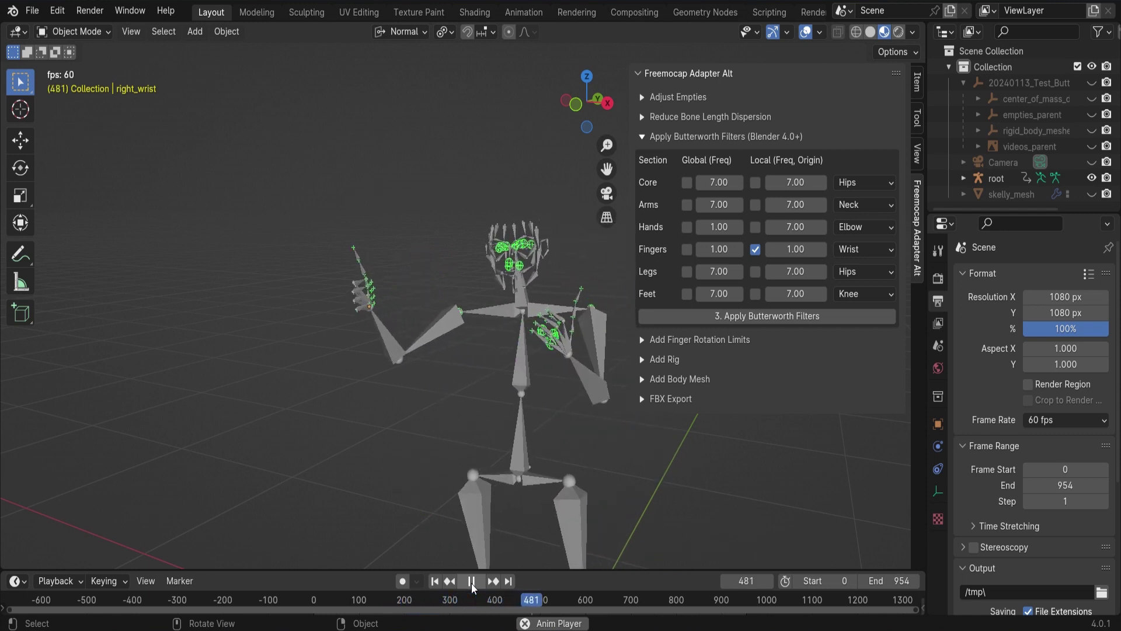
Step: Stop playback, set the Fingers local cutoff to 4.00 Hz, and reapply the Butterworth filters
key(Escape)
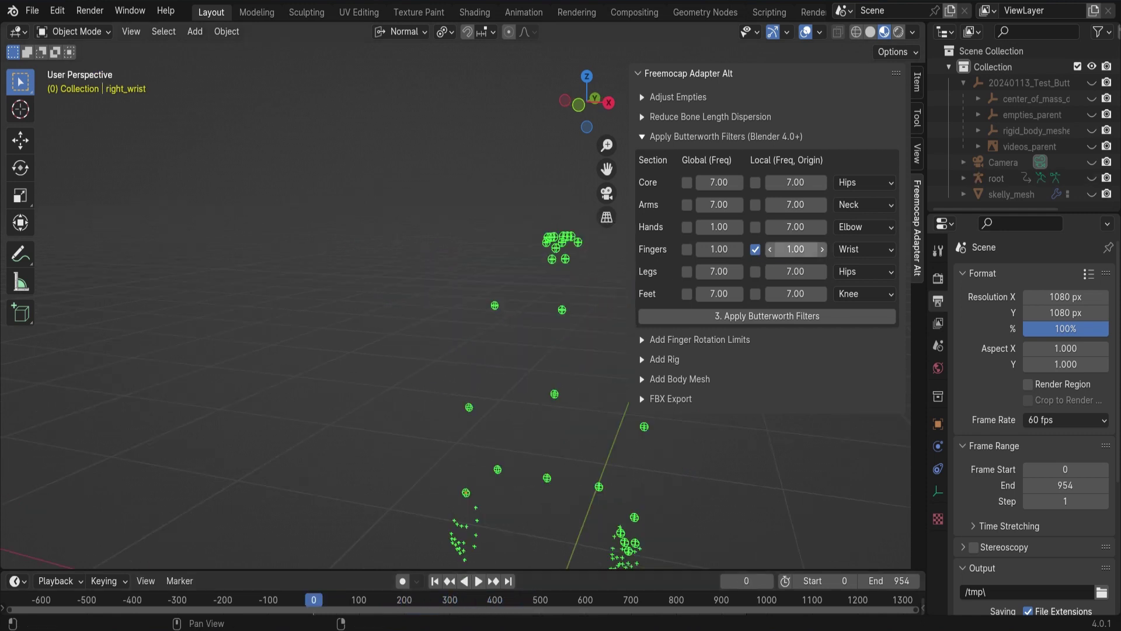
click(796, 249)
text(4)
key(Return)
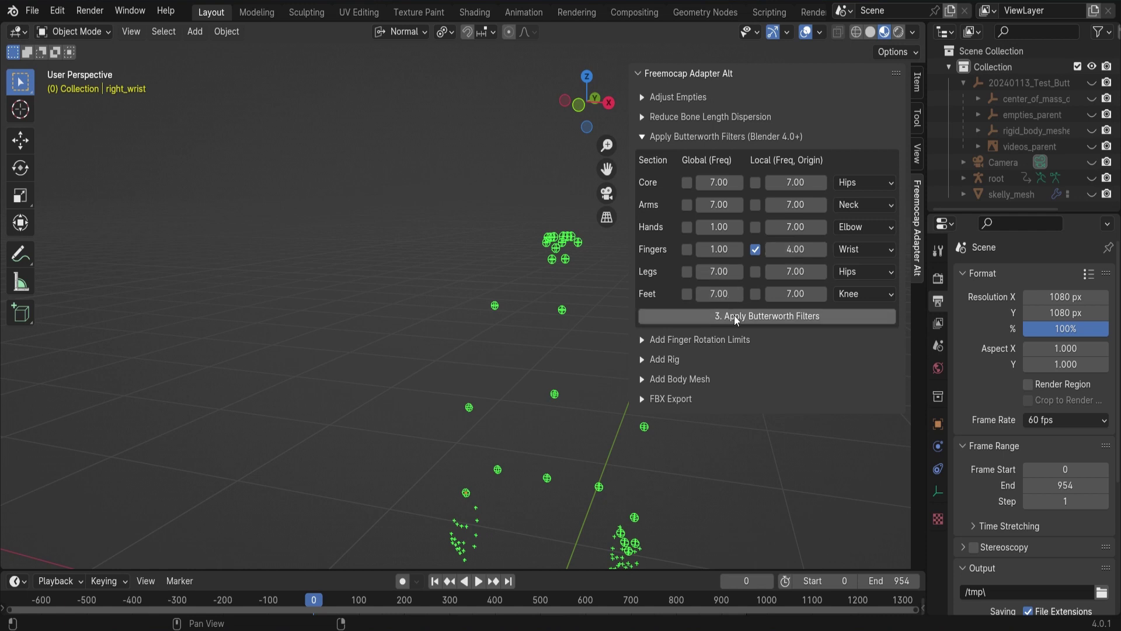
click(735, 316)
Step: Play back with the skeleton visible, stop at frame 748, and select the armature
click(478, 581)
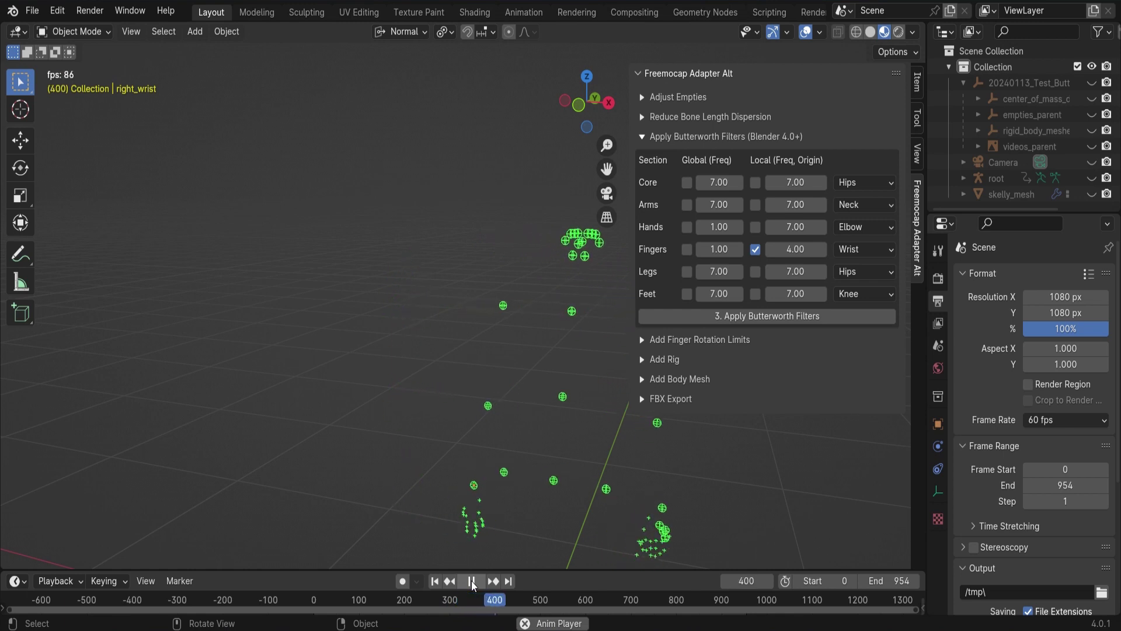
click(1091, 179)
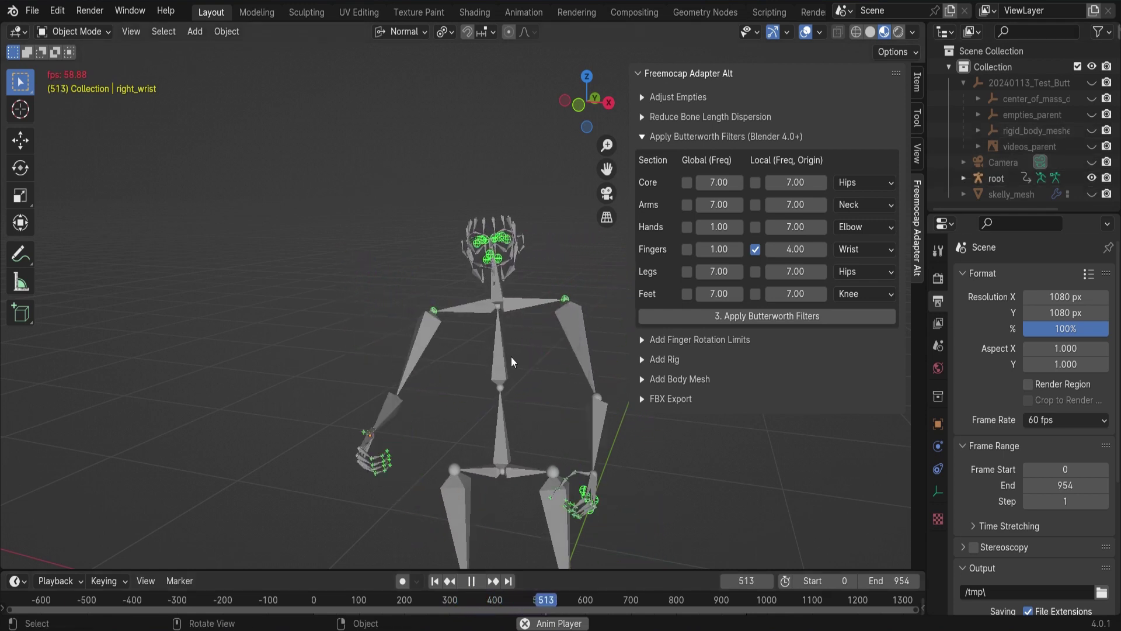
click(473, 585)
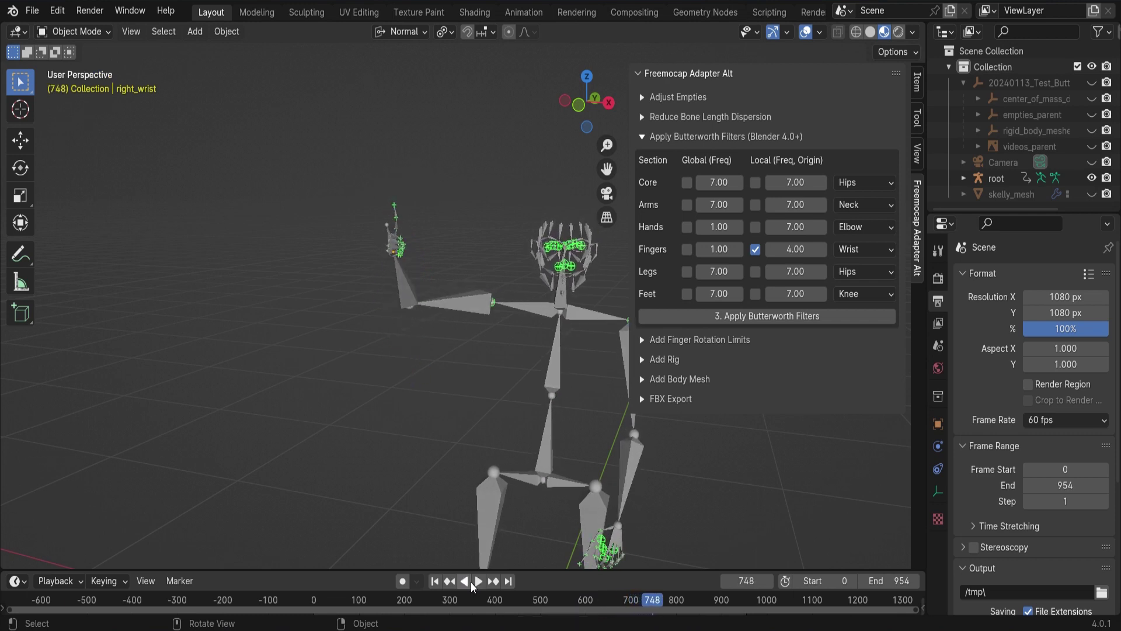
scroll(474, 12, down, 3)
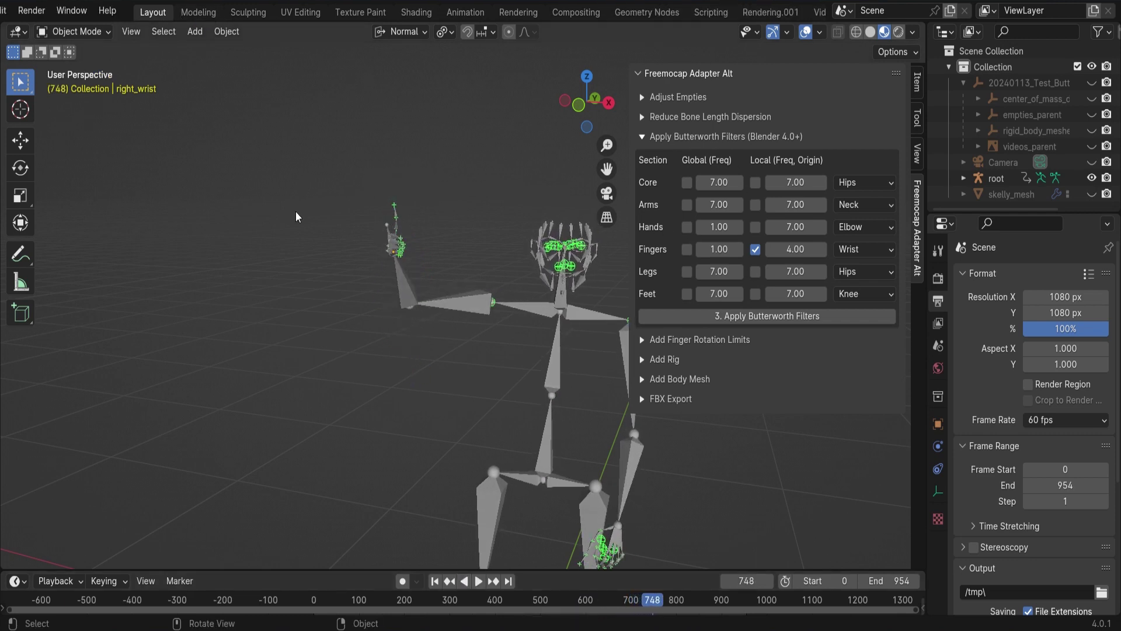
click(400, 240)
Step: Hide the armature, then select the Graph Editor keyframes between frames 300 and 380 in the Animation workspace
key(h)
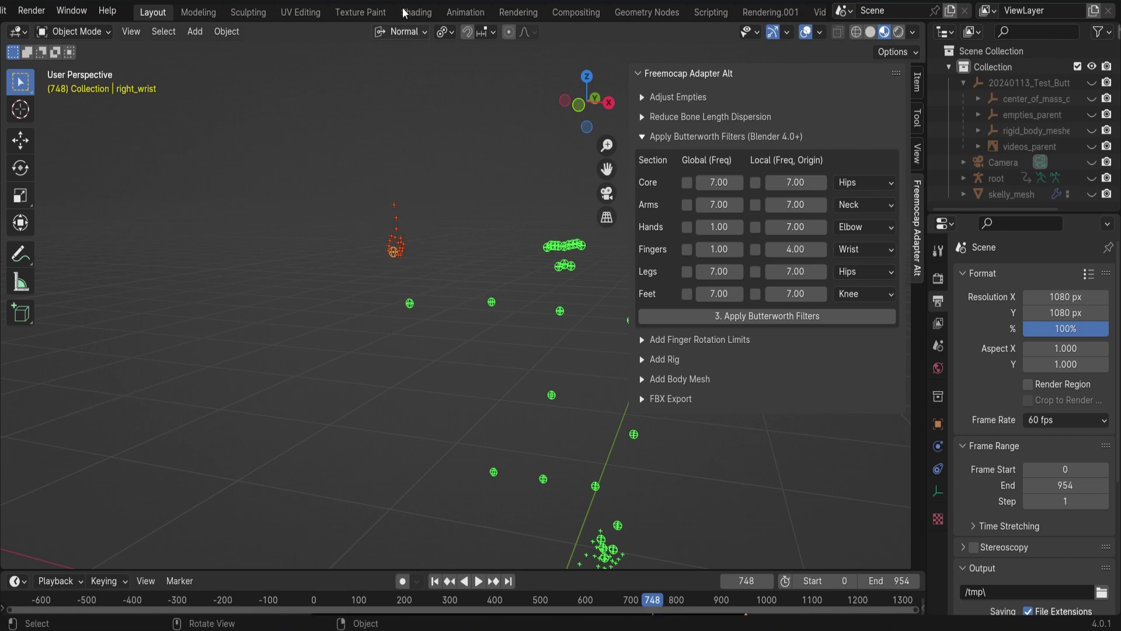
scroll(363, 13, down, 2)
click(363, 13)
drag(401, 416, 379, 305)
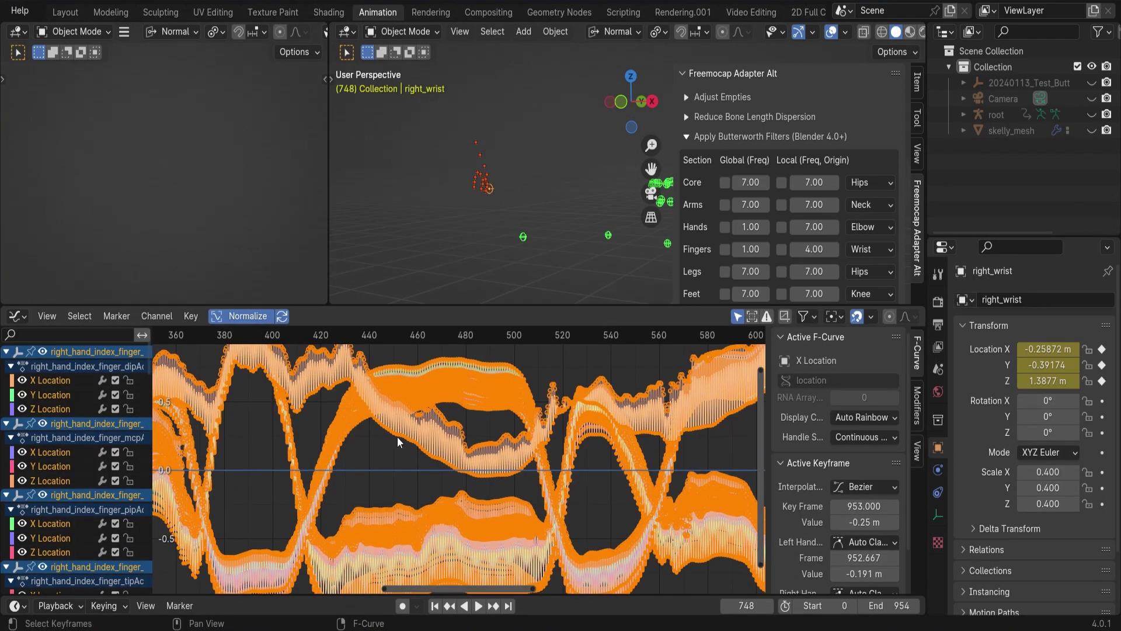
key(Home)
click(413, 366)
drag(212, 362, 320, 561)
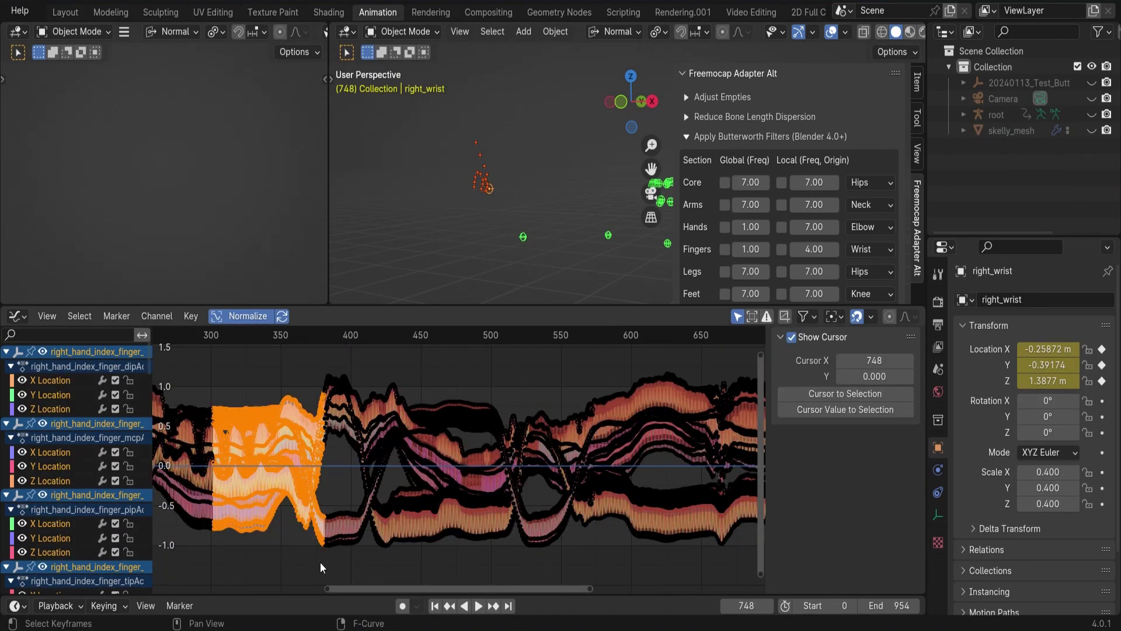
Step: Apply Butterworth Smooth at about 1.9 Hz to the selected finger keyframes
scroll(178, 352, up, 2)
scroll(178, 350, down, 1)
click(191, 315)
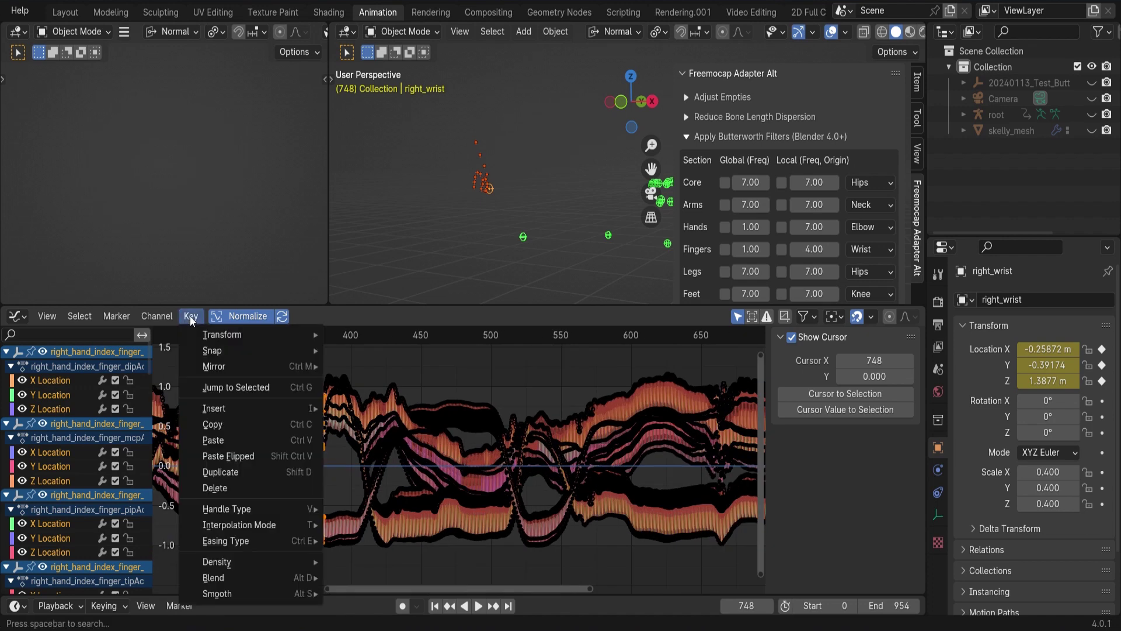
mouse_move(281, 592)
click(342, 594)
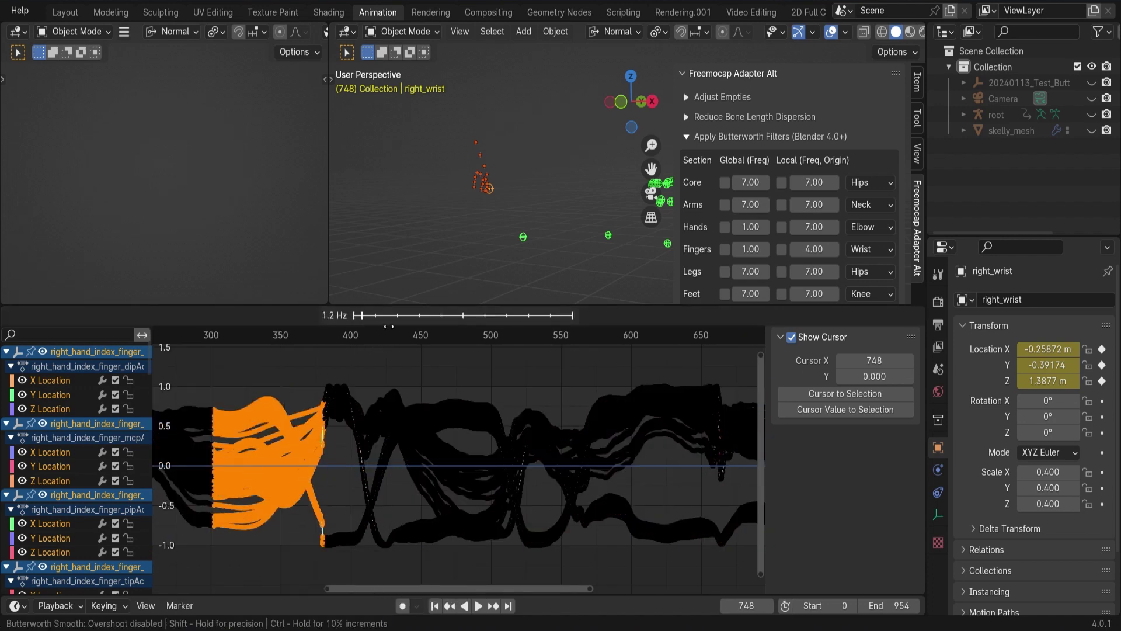
mouse_move(407, 327)
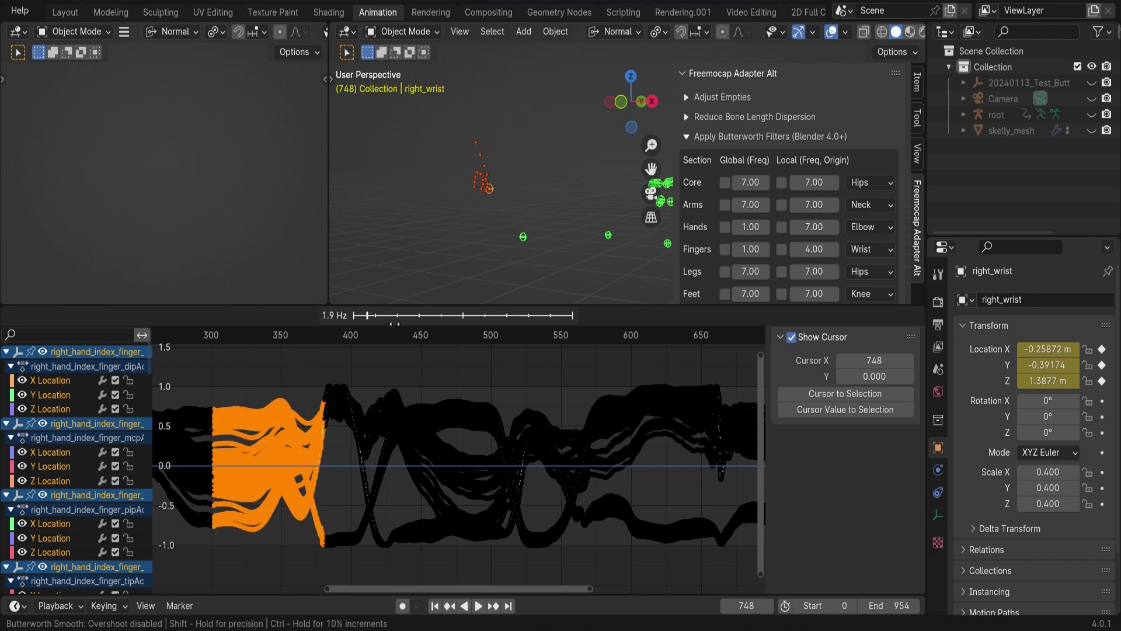
click(392, 322)
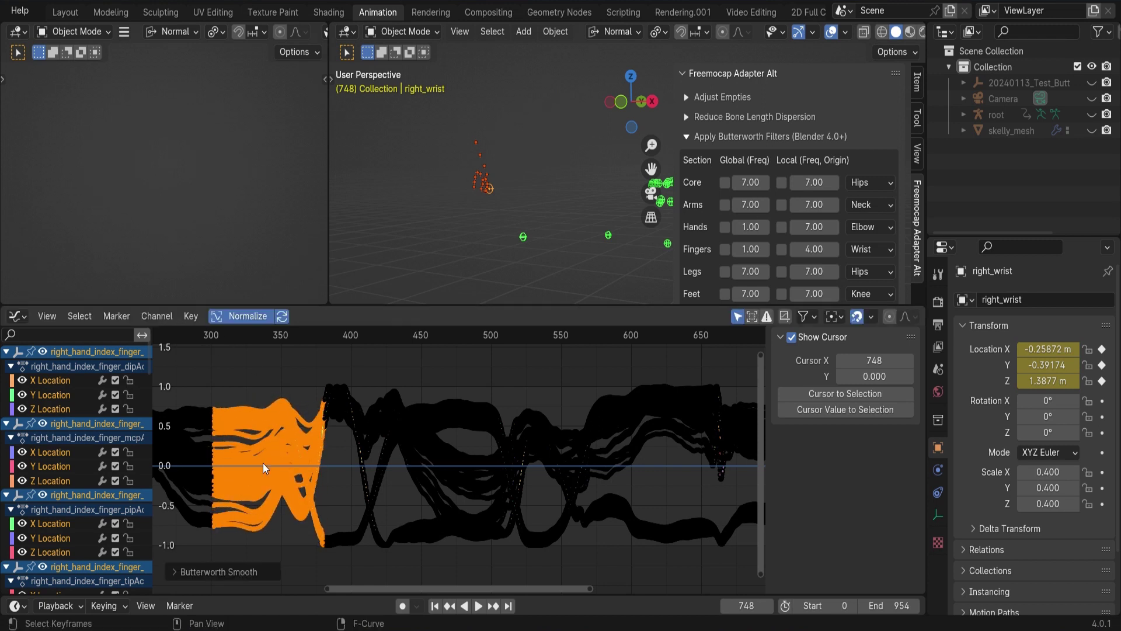
Step: Replay the smoothed fingers from frame 223, stopping at frame 478
key(Home)
click(219, 331)
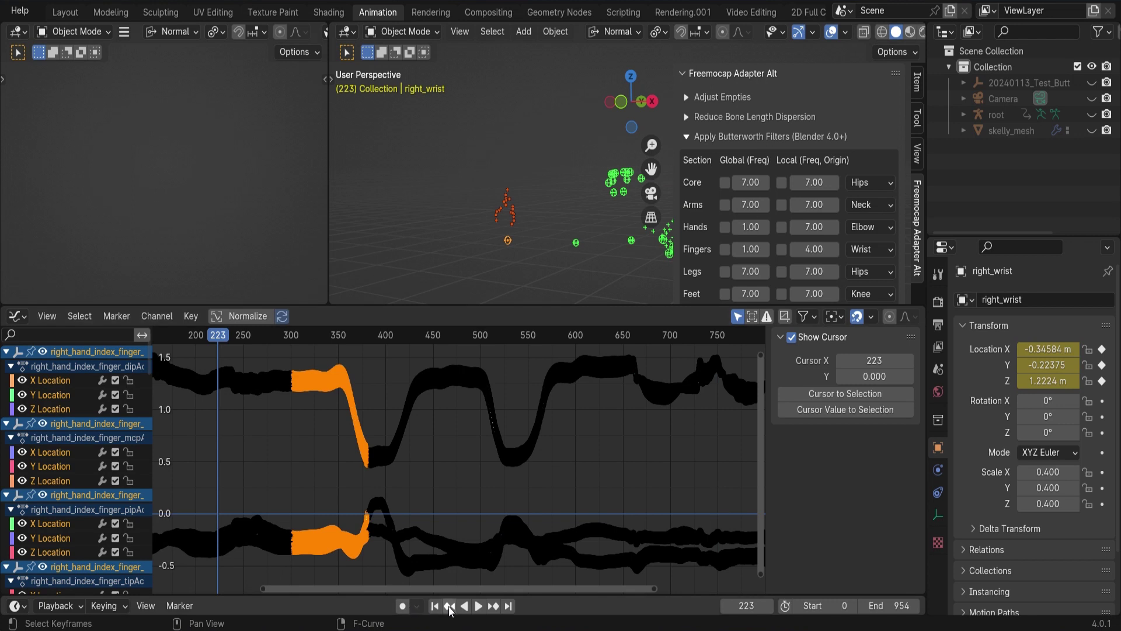
key(space)
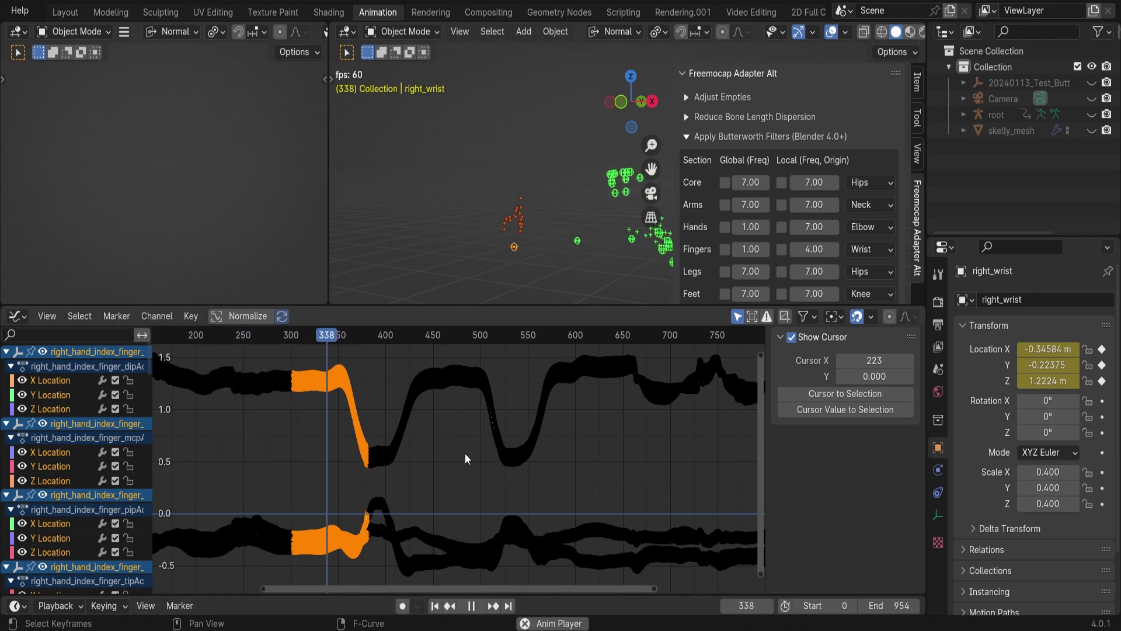
click(471, 611)
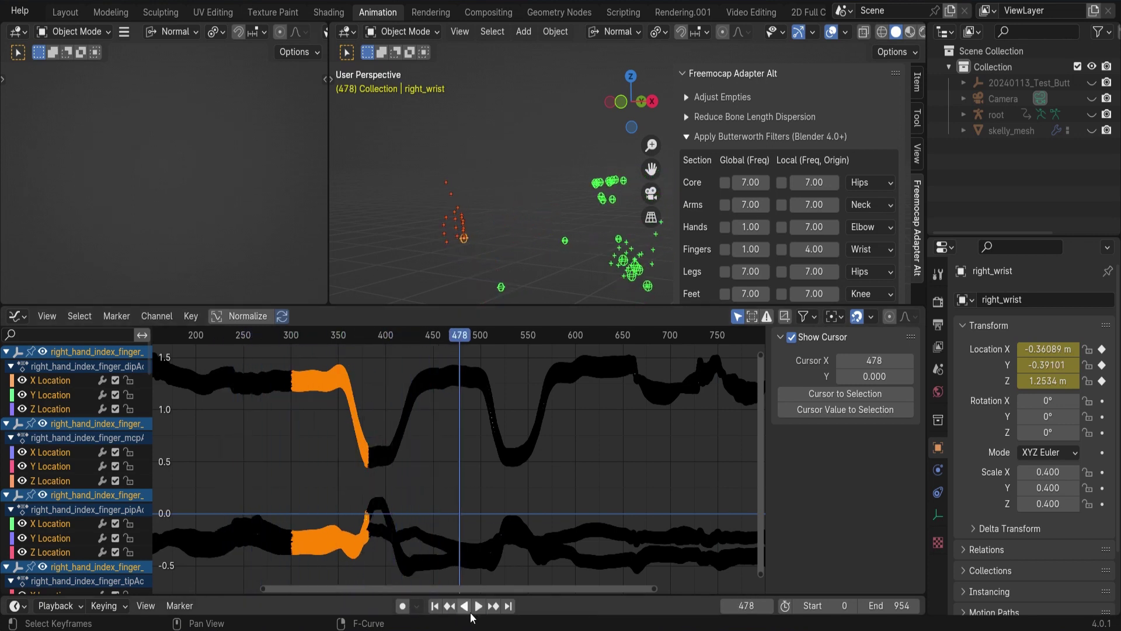